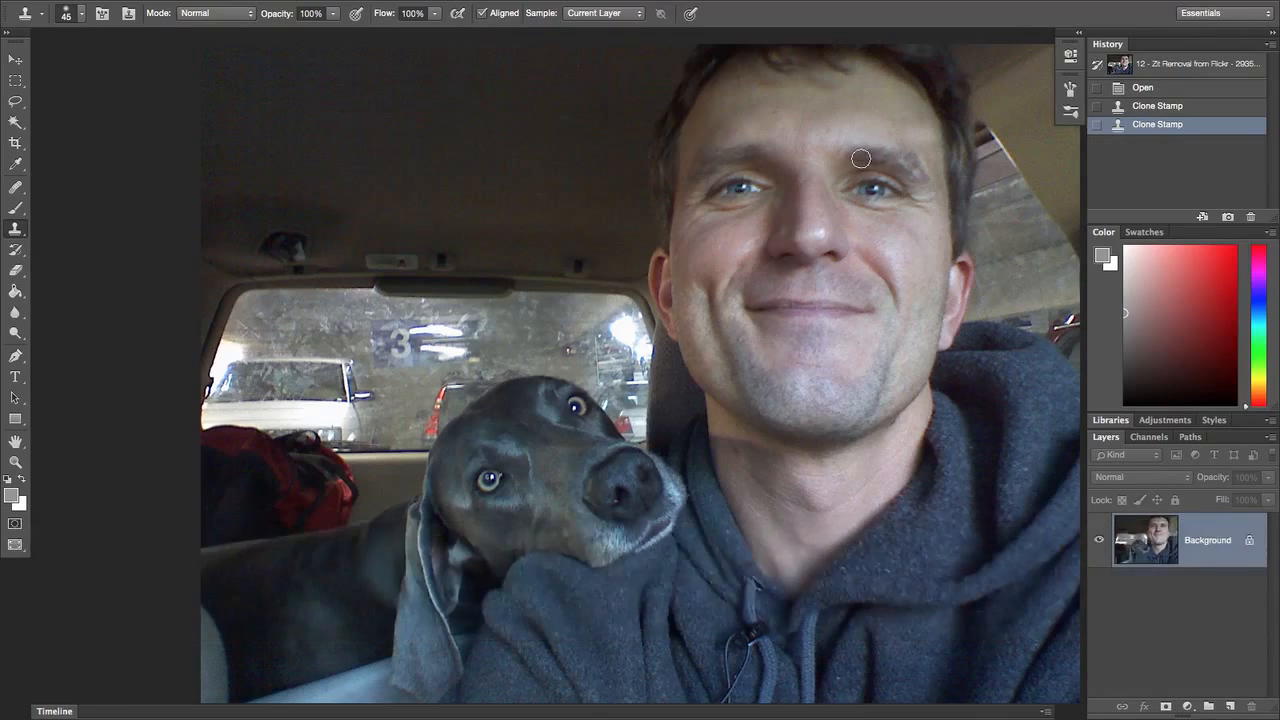
# Switch to Adobe Bridge, open the 10 - 9257418_619d4a1d0f_o.jpg portrait in Photoshop and fit it to the window.
pyautogui.press('super+Tab')
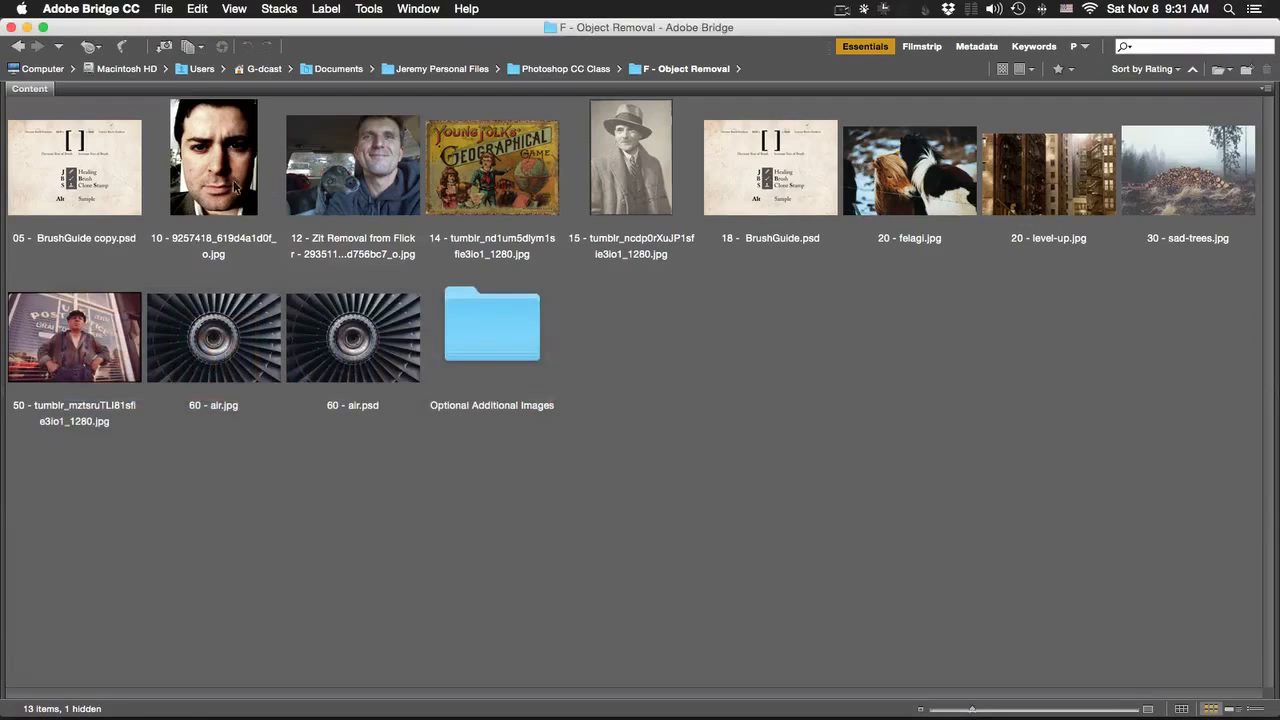
pyautogui.click(208, 185)
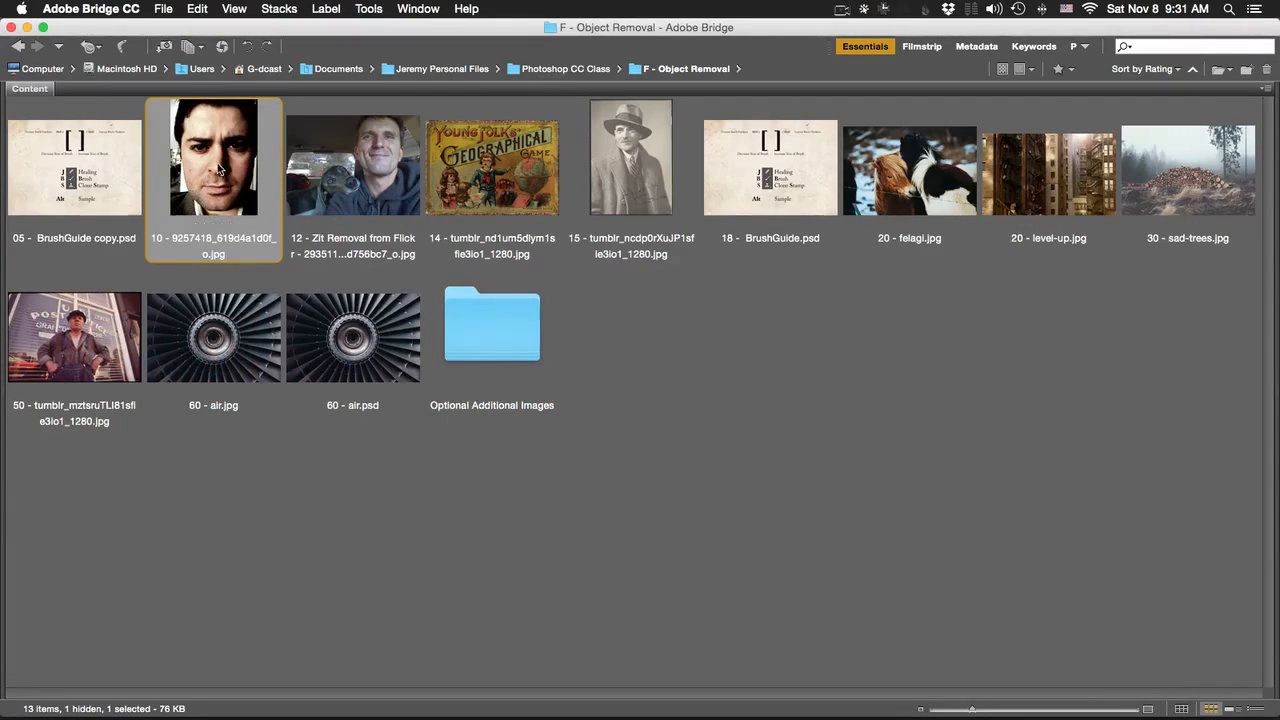
pyautogui.doubleClick(219, 170)
pyautogui.press('super+0')
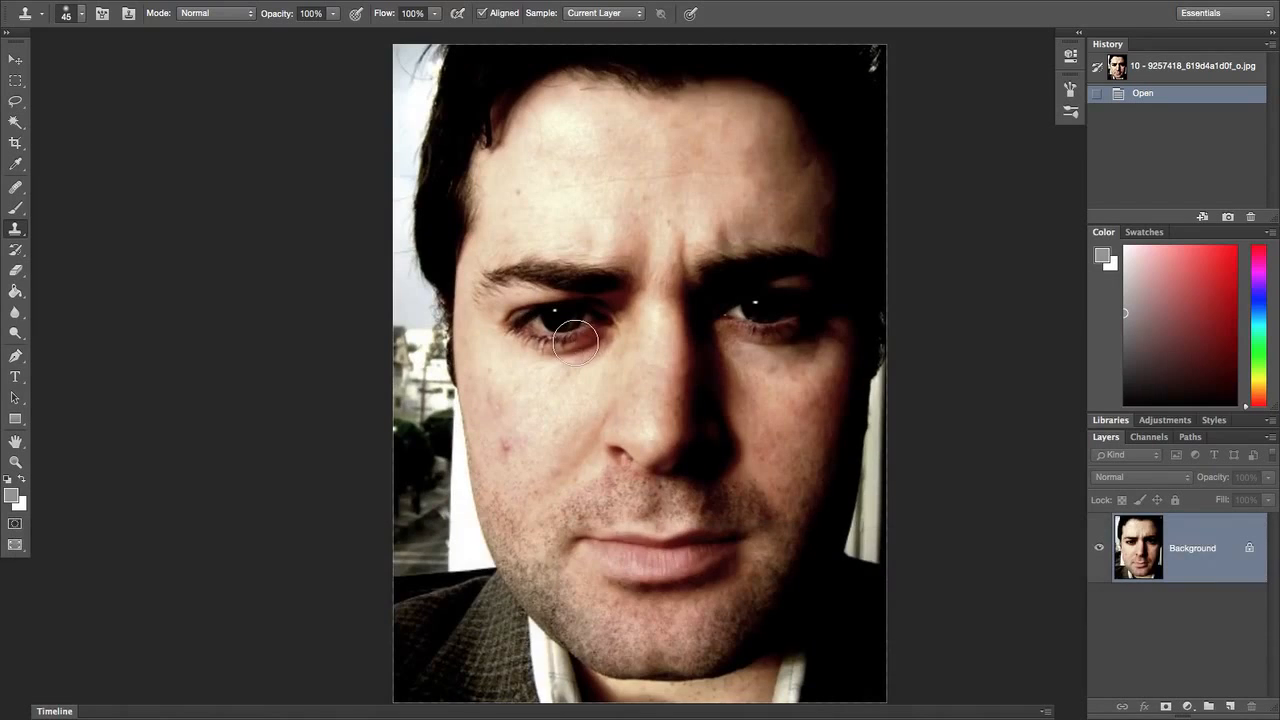
# Clone clean forehead skin over the small mole above the eyebrow and reduce the brush size to 20 px.
pyautogui.press('alt')
pyautogui.keyDown('alt'); pyautogui.click(586, 182); pyautogui.keyUp('alt')
pyautogui.moveTo(517, 189); pyautogui.dragTo(516, 197)
pyautogui.press('[')
pyautogui.press('[')
pyautogui.press('[')
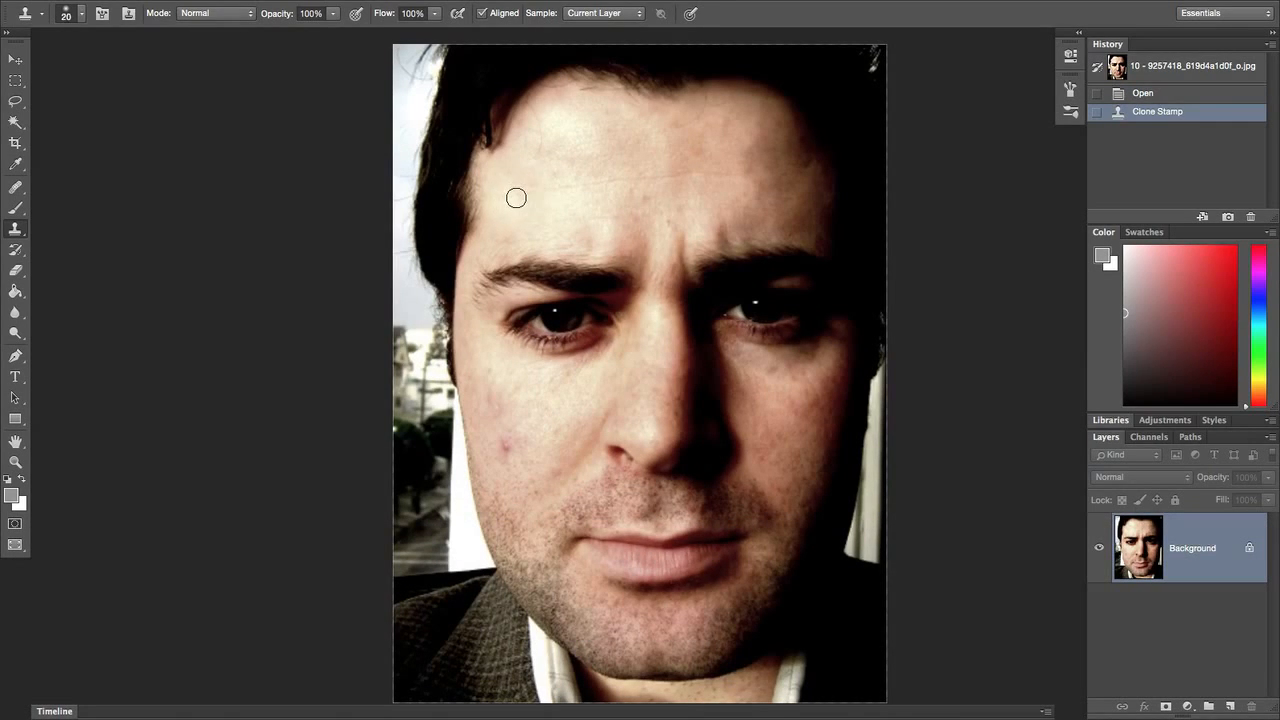
# Examine the size and hardness settings of the Clone Stamp brush on the canvas.
pyautogui.keyDown('ctrl'); pyautogui.click(561, 206); pyautogui.keyUp('ctrl')
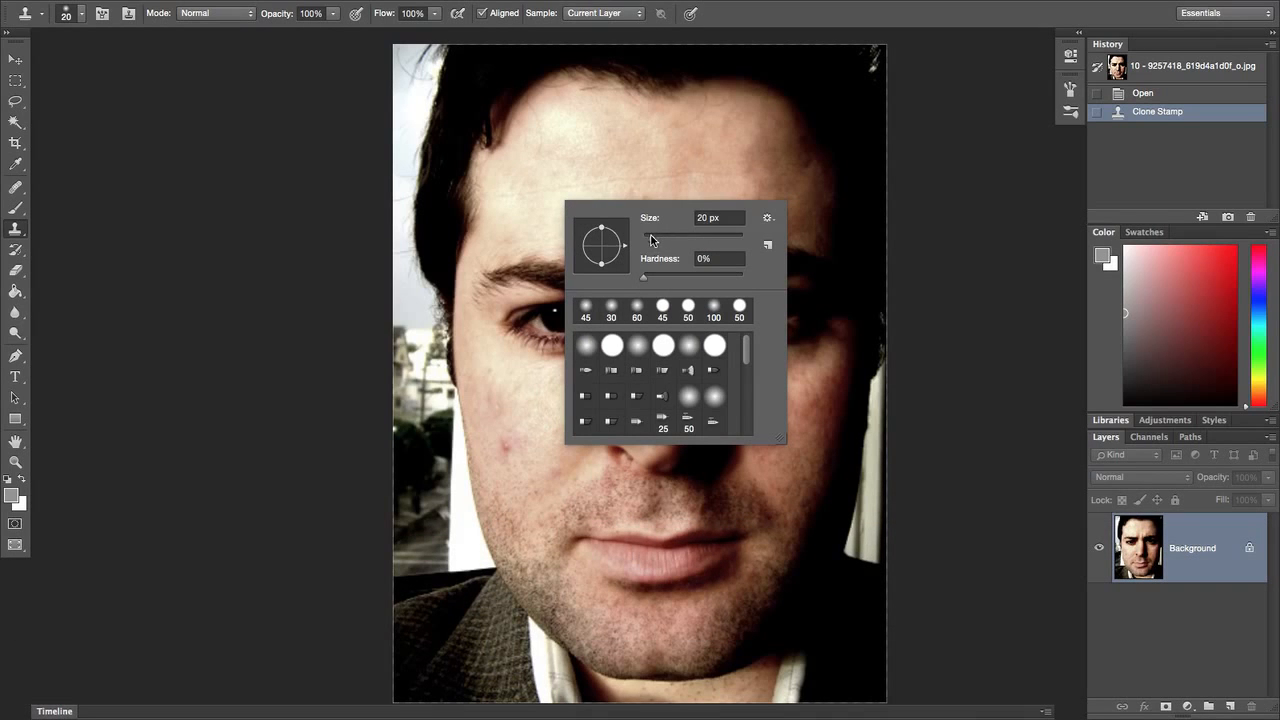
pyautogui.moveTo(651, 240); pyautogui.dragTo(652, 241)
pyautogui.click(588, 161)
pyautogui.keyDown('ctrl'); pyautogui.click(615, 202); pyautogui.keyUp('ctrl')
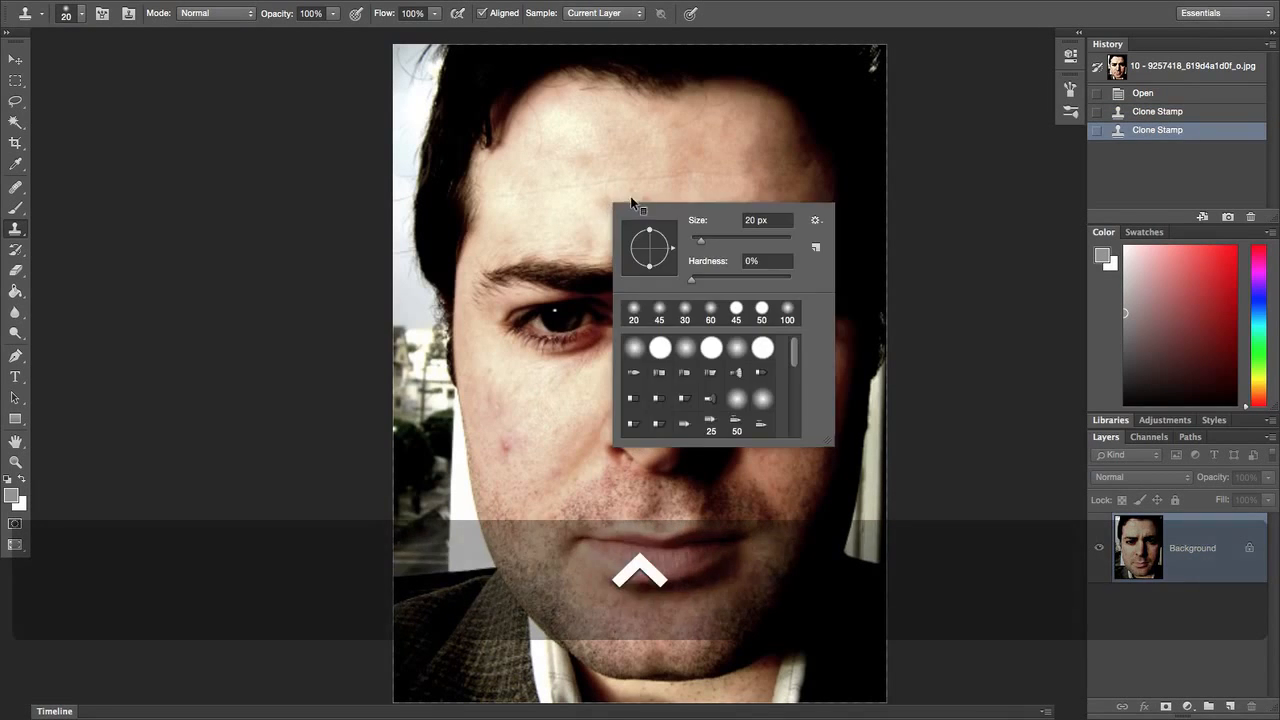
pyautogui.click(644, 200)
# Clone sampled forehead skin over the blemishes at mid-forehead and between the eyebrows.
pyautogui.keyDown('alt'); pyautogui.click(596, 199); pyautogui.keyUp('alt')
pyautogui.moveTo(642, 196); pyautogui.dragTo(654, 195)
pyautogui.keyDown('alt'); pyautogui.click(590, 214); pyautogui.keyUp('alt')
pyautogui.click(669, 225)
# Clone clean cheek skin over the red spot and the other marks on the brightly lit cheek.
pyautogui.keyDown('alt'); pyautogui.click(563, 433); pyautogui.keyUp('alt')
pyautogui.click(508, 445)
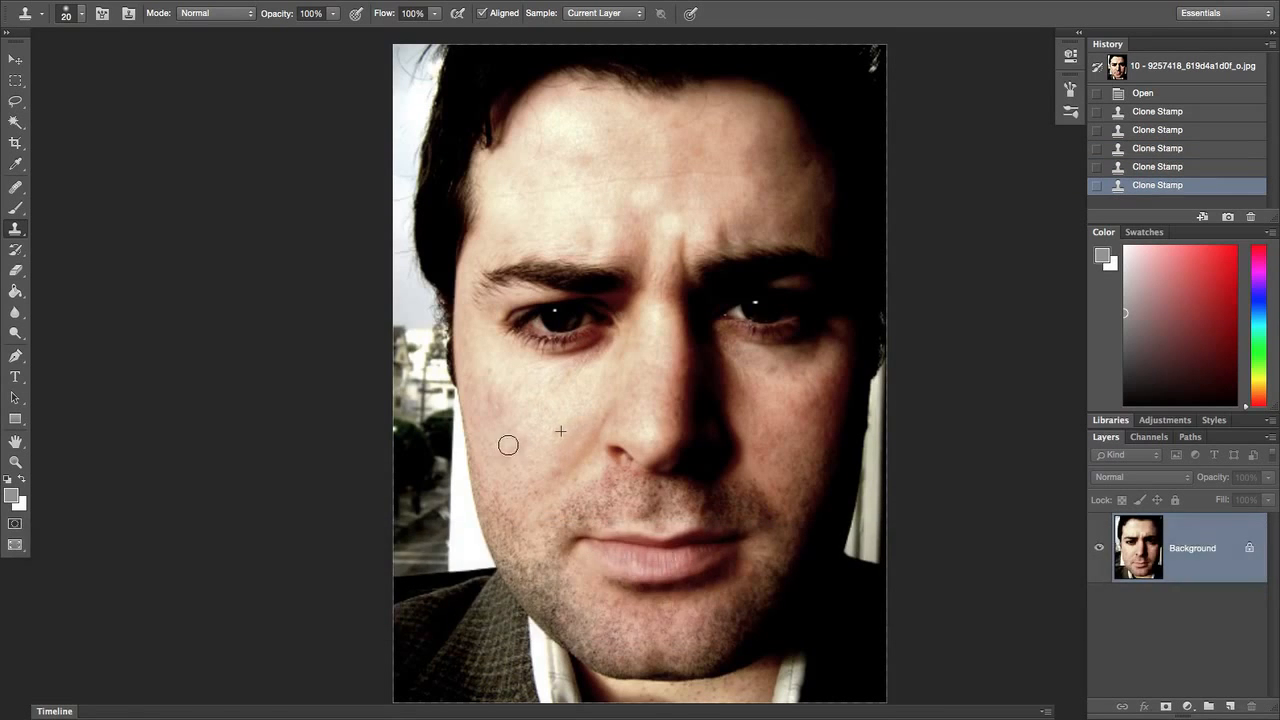
pyautogui.keyDown('alt'); pyautogui.click(570, 437); pyautogui.keyUp('alt')
pyautogui.moveTo(552, 478); pyautogui.dragTo(559, 471)
pyautogui.keyDown('alt'); pyautogui.click(536, 408); pyautogui.keyUp('alt')
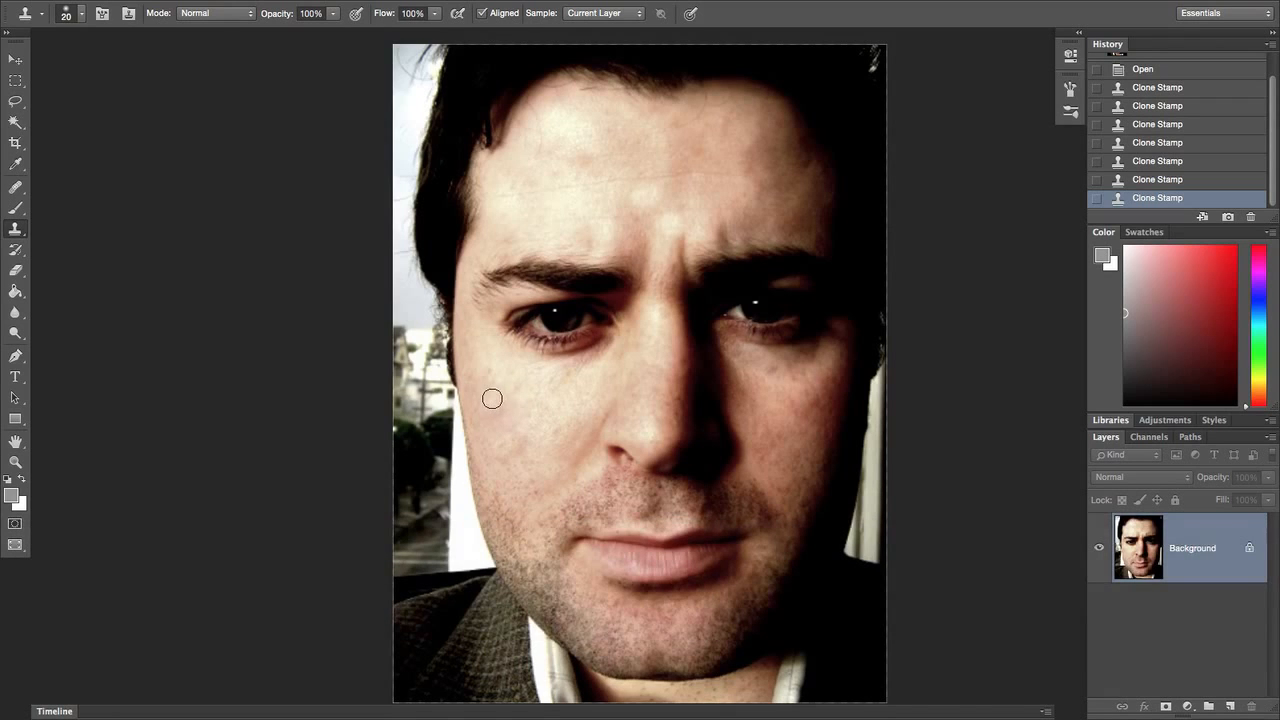
pyautogui.moveTo(491, 395); pyautogui.dragTo(490, 396)
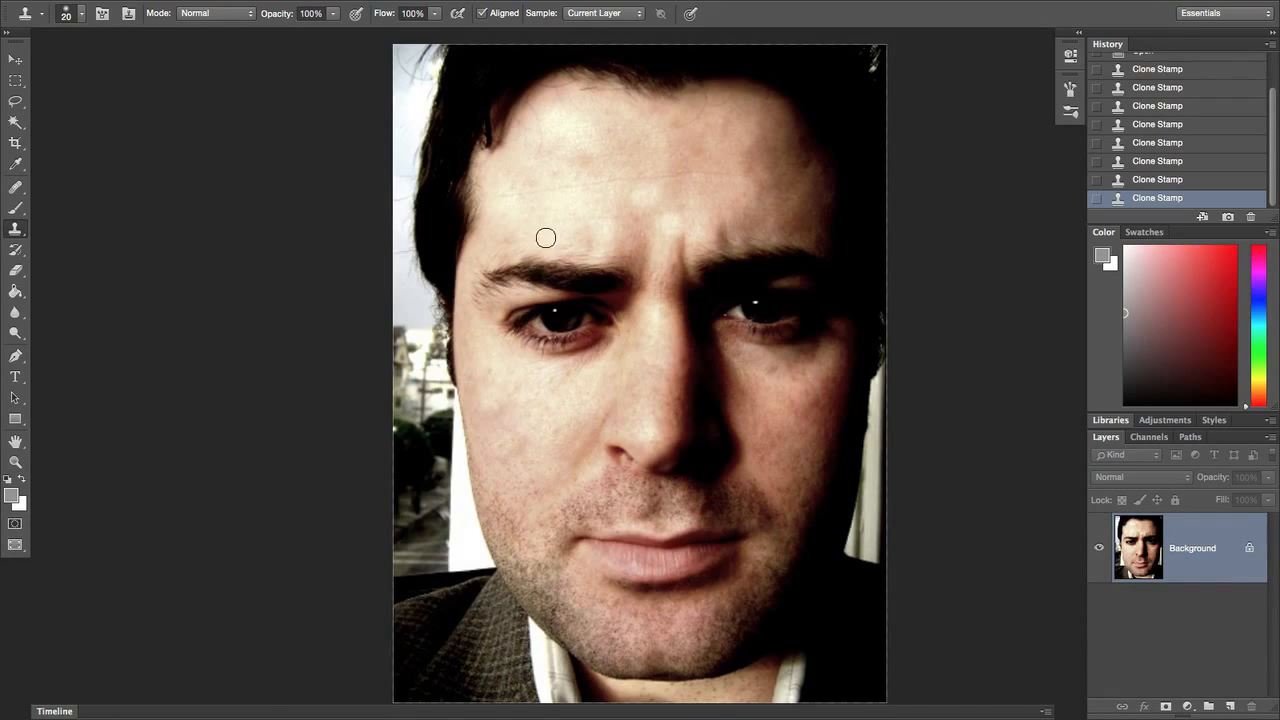
# Clone bright forehead skin onto the dark hairline at the temple and bright cheek skin onto the shaded cheek.
pyautogui.keyDown('alt'); pyautogui.click(568, 178); pyautogui.keyUp('alt')
pyautogui.moveTo(502, 140); pyautogui.dragTo(486, 122)
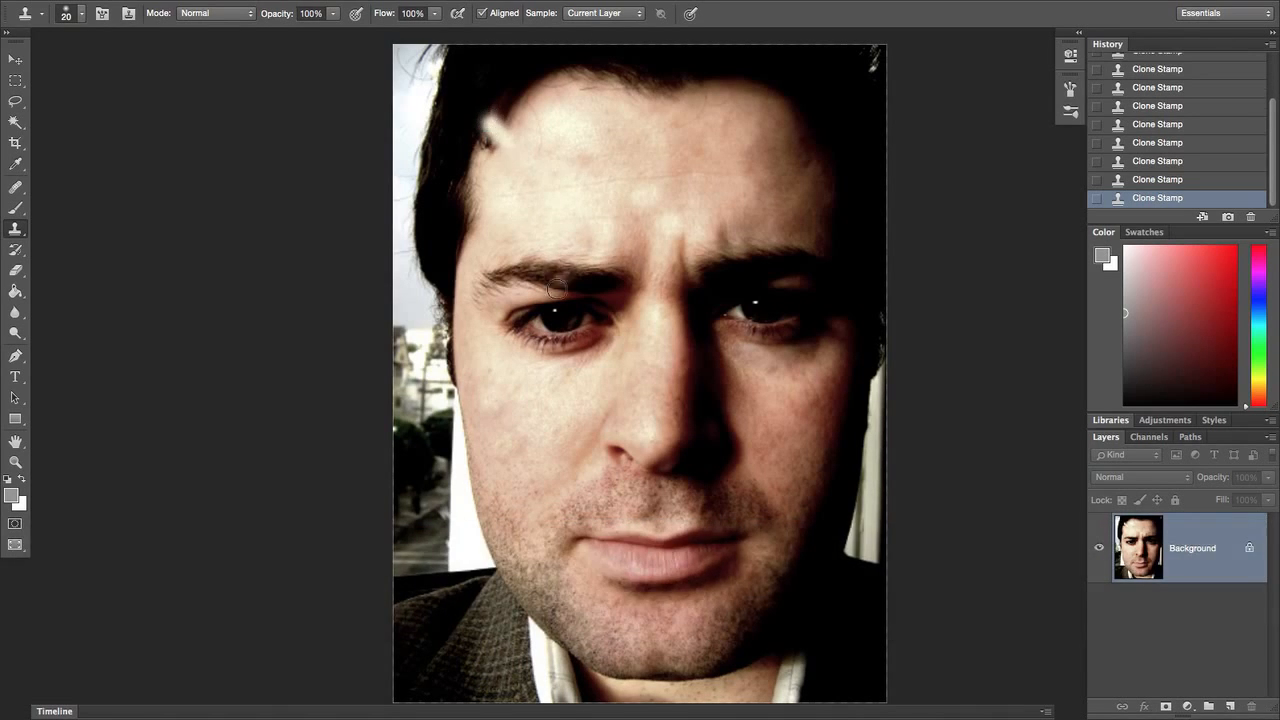
pyautogui.keyDown('alt'); pyautogui.click(551, 429); pyautogui.keyUp('alt')
pyautogui.keyDown('alt'); pyautogui.click(787, 396); pyautogui.keyUp('alt')
pyautogui.click(794, 401)
pyautogui.keyDown('alt'); pyautogui.click(560, 420); pyautogui.keyUp('alt')
pyautogui.moveTo(789, 390); pyautogui.dragTo(797, 402)
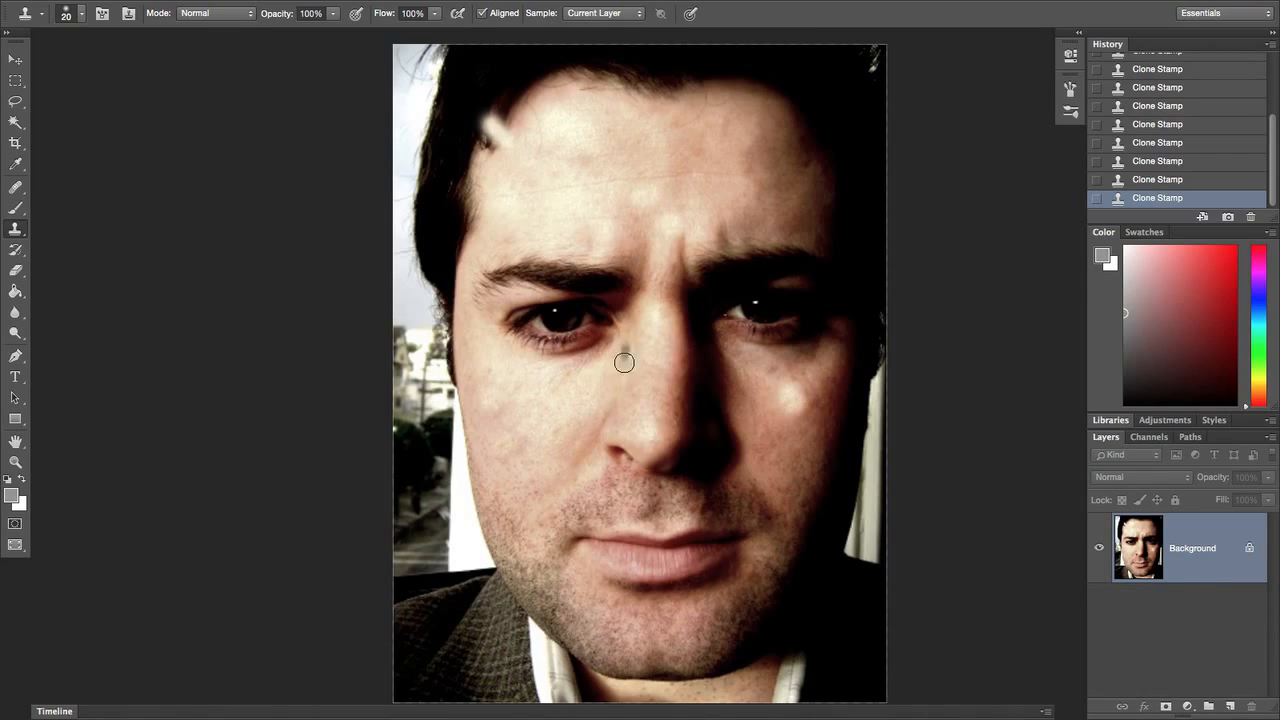
# Clone sampled lower-cheek skin in repeated stamps up the lit cheek toward the eye.
pyautogui.keyDown('alt'); pyautogui.click(500, 428); pyautogui.keyUp('alt')
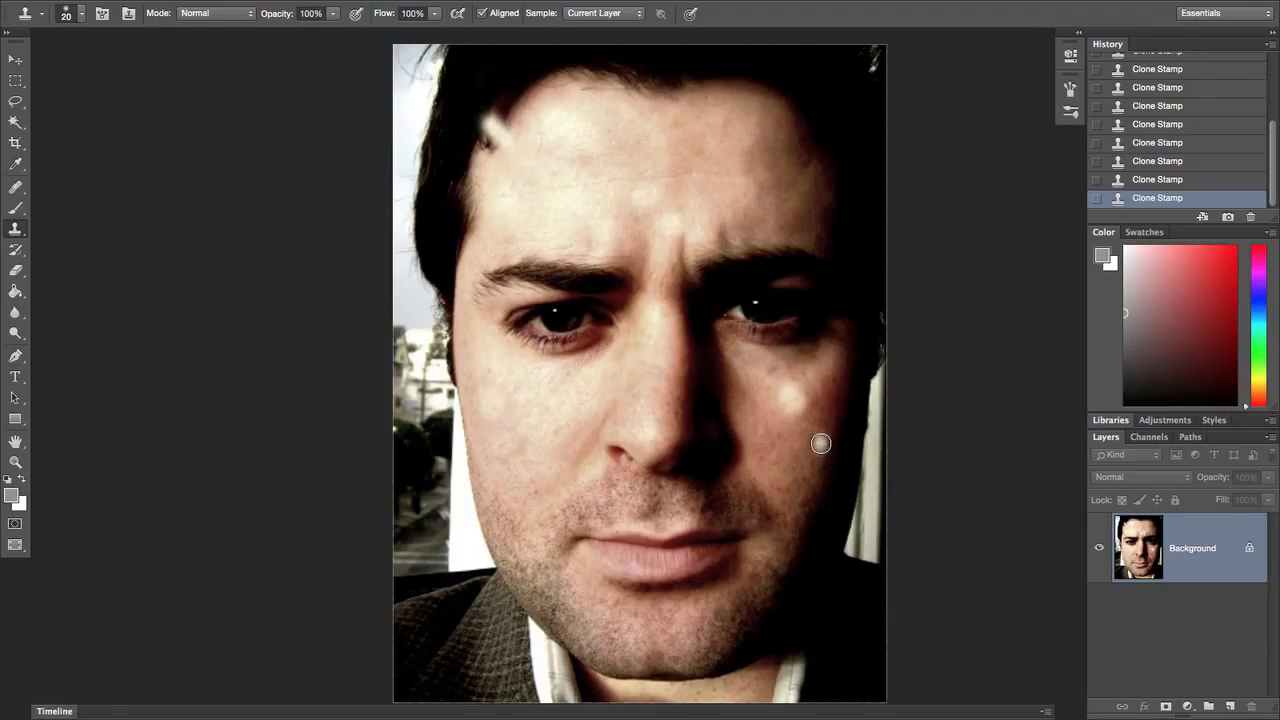
pyautogui.press('alt')
pyautogui.keyDown('alt'); pyautogui.click(527, 491); pyautogui.keyUp('alt')
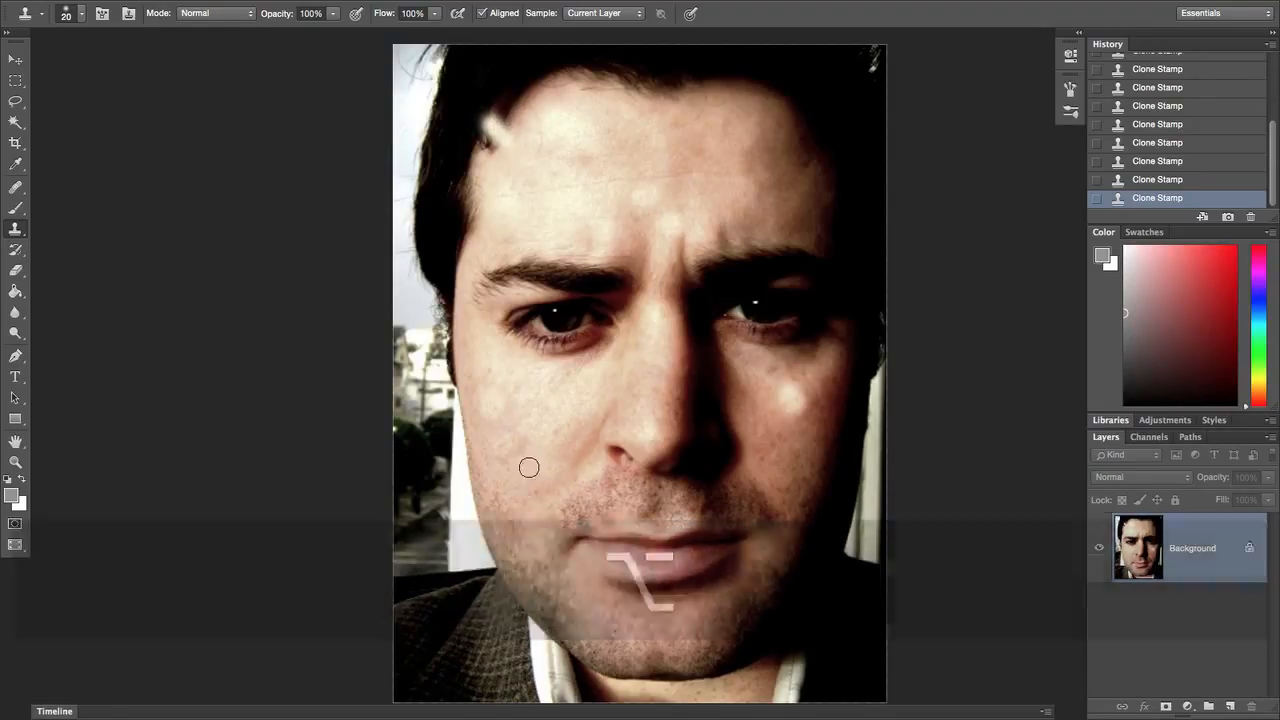
pyautogui.click(521, 458)
pyautogui.click(530, 444)
pyautogui.click(511, 449)
pyautogui.click(503, 441)
pyautogui.click(499, 434)
pyautogui.click(497, 426)
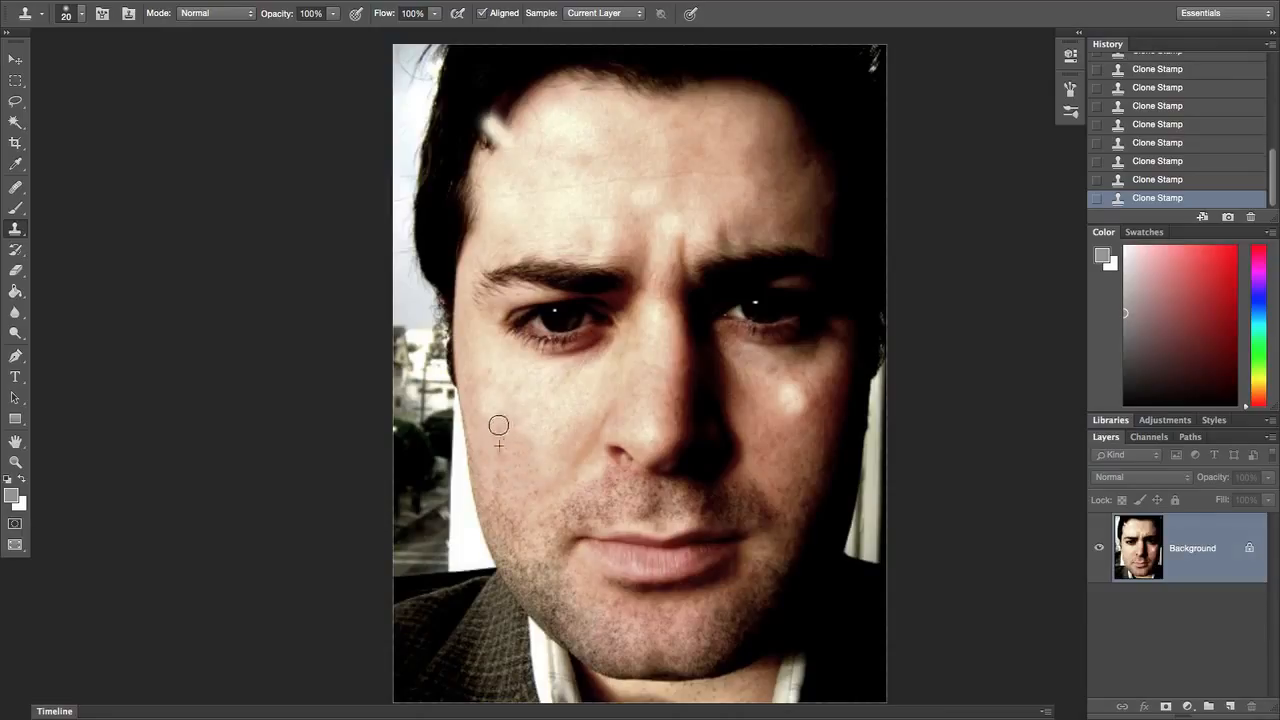
pyautogui.click(491, 411)
pyautogui.click(510, 395)
pyautogui.click(512, 382)
pyautogui.click(493, 386)
pyautogui.click(508, 373)
pyautogui.click(502, 363)
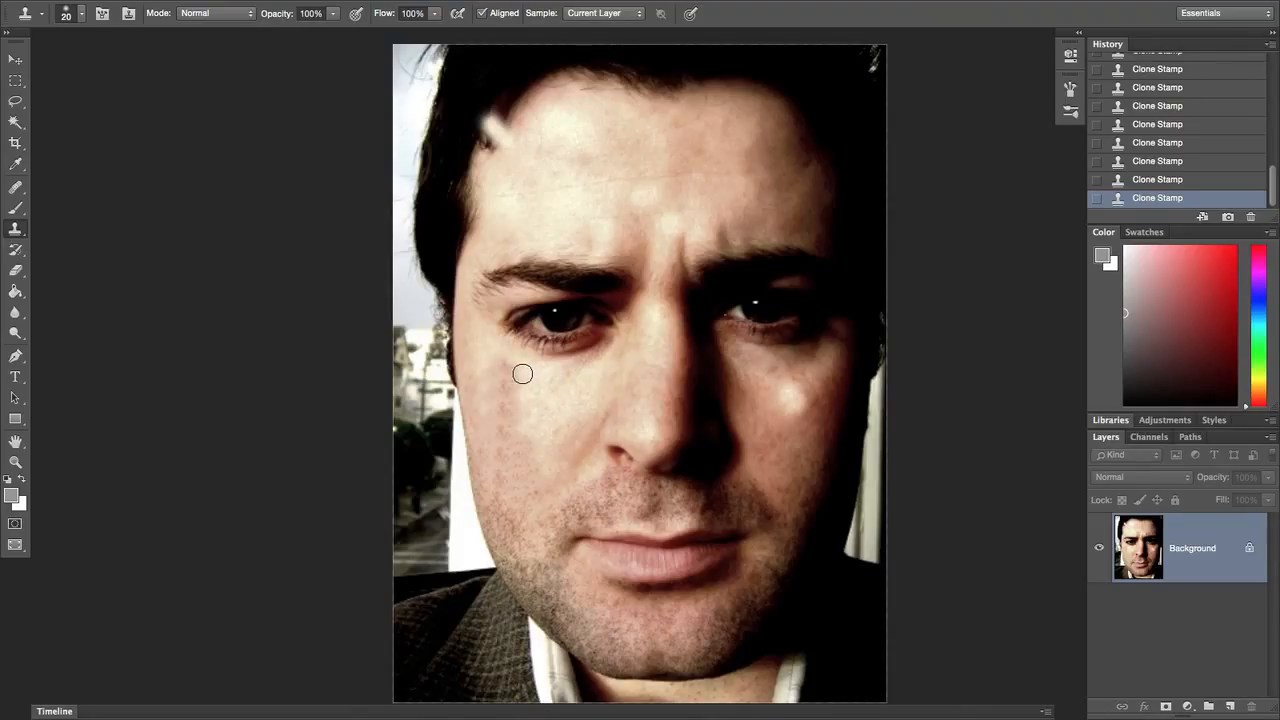
# Look through the other open images and return to the man's portrait.
pyautogui.press('super+grave')
pyautogui.press('super+grave')
pyautogui.press('super+grave')
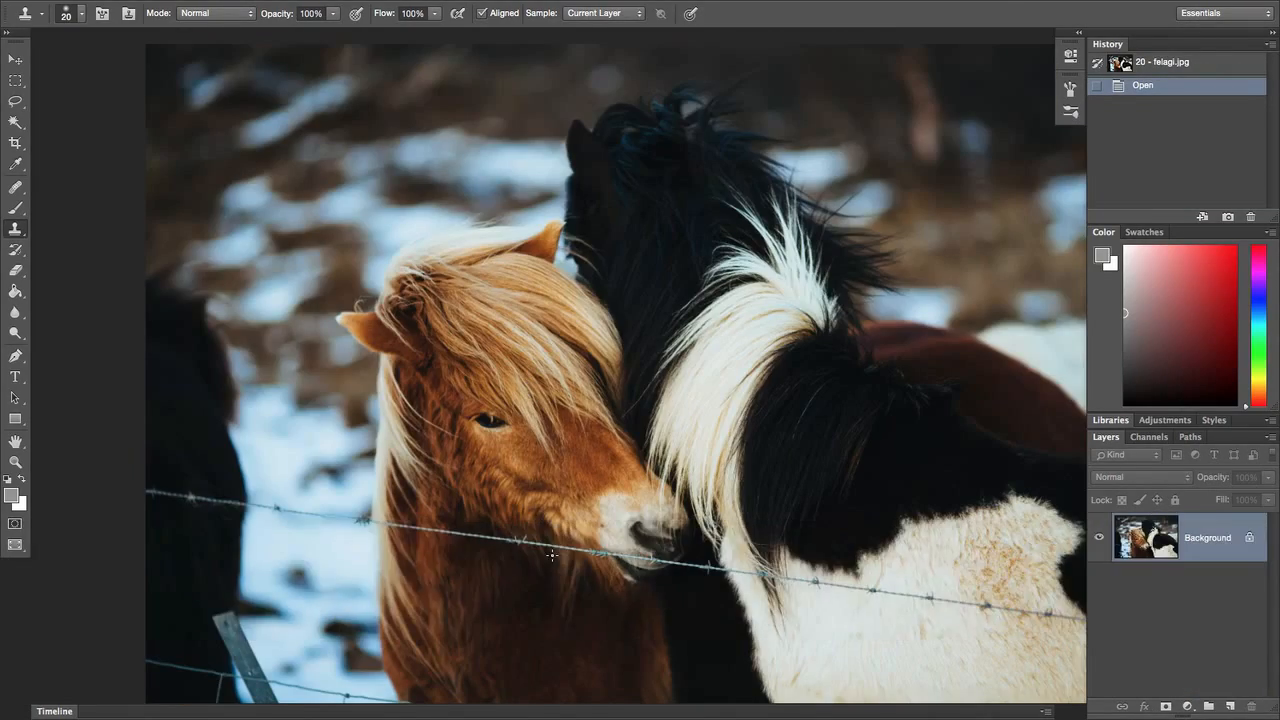
pyautogui.press('super+grave')
pyautogui.press('super+grave')
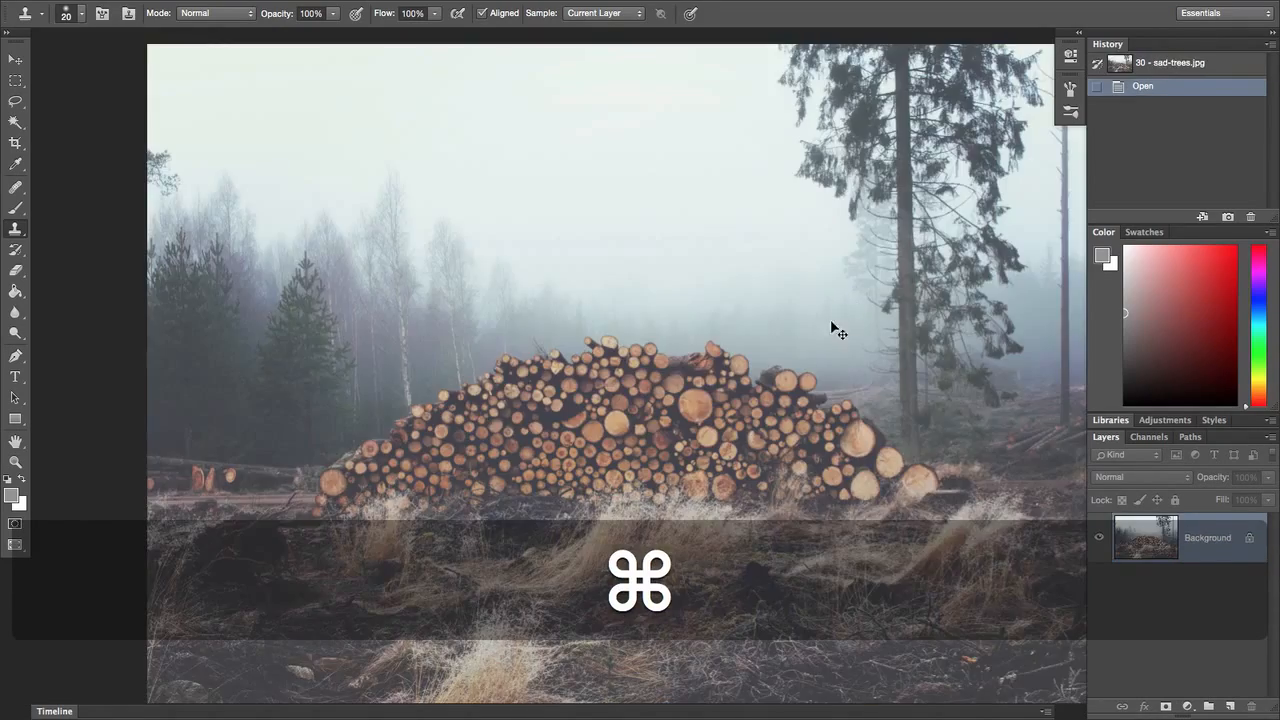
pyautogui.press('super+grave')
pyautogui.press('super+grave')
pyautogui.press('super+grave')
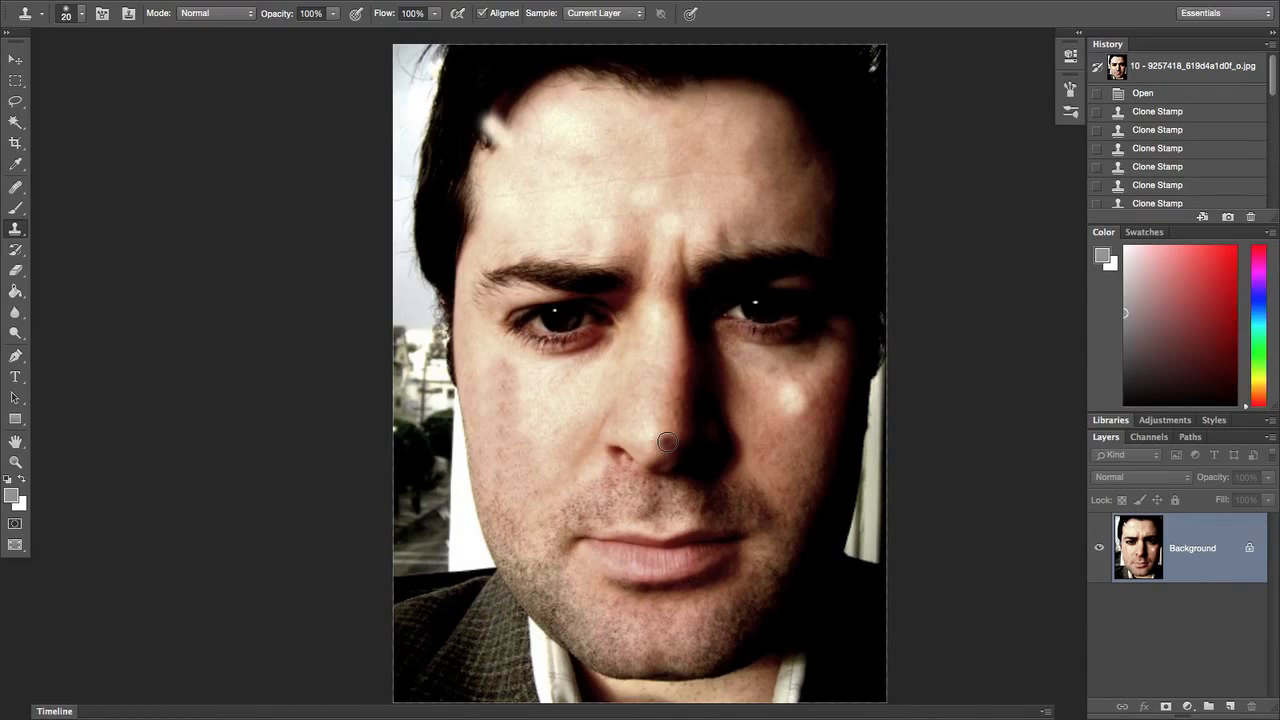
# Undo all the Clone Stamp strokes and revert the portrait to its original opening snapshot.
pyautogui.press('alt+super+z')
pyautogui.press('alt+super+z')
pyautogui.press('alt+super+z')
pyautogui.press('alt+super+z')
pyautogui.press('alt+super+z')
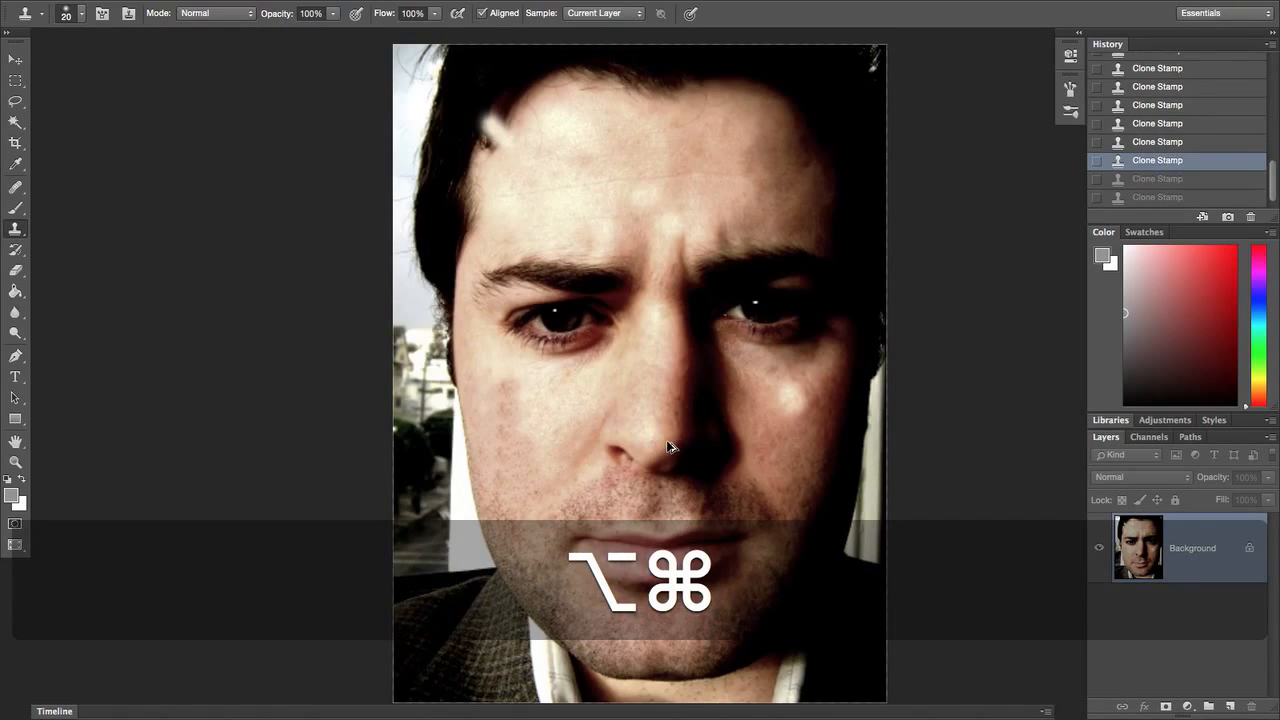
pyautogui.press('alt+super+z')
pyautogui.press('alt+super+z')
pyautogui.press('alt+super+z')
pyautogui.press('alt+super+z')
pyautogui.press('alt+super+z')
pyautogui.press('alt+super+z')
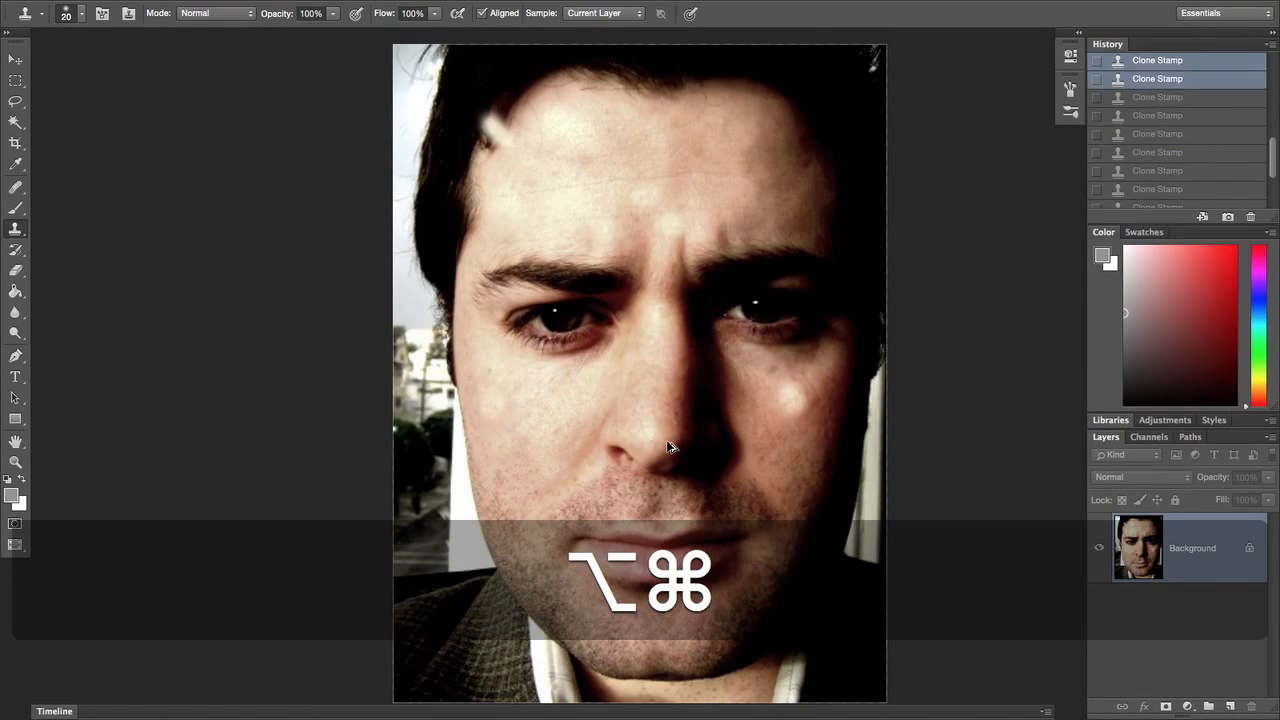
pyautogui.press('alt+super+z')
pyautogui.press('alt+super+z')
pyautogui.press('alt+super+z')
pyautogui.press('alt+super+z')
pyautogui.press('alt+super+z')
pyautogui.press('alt+super+z')
pyautogui.press('alt+super+z')
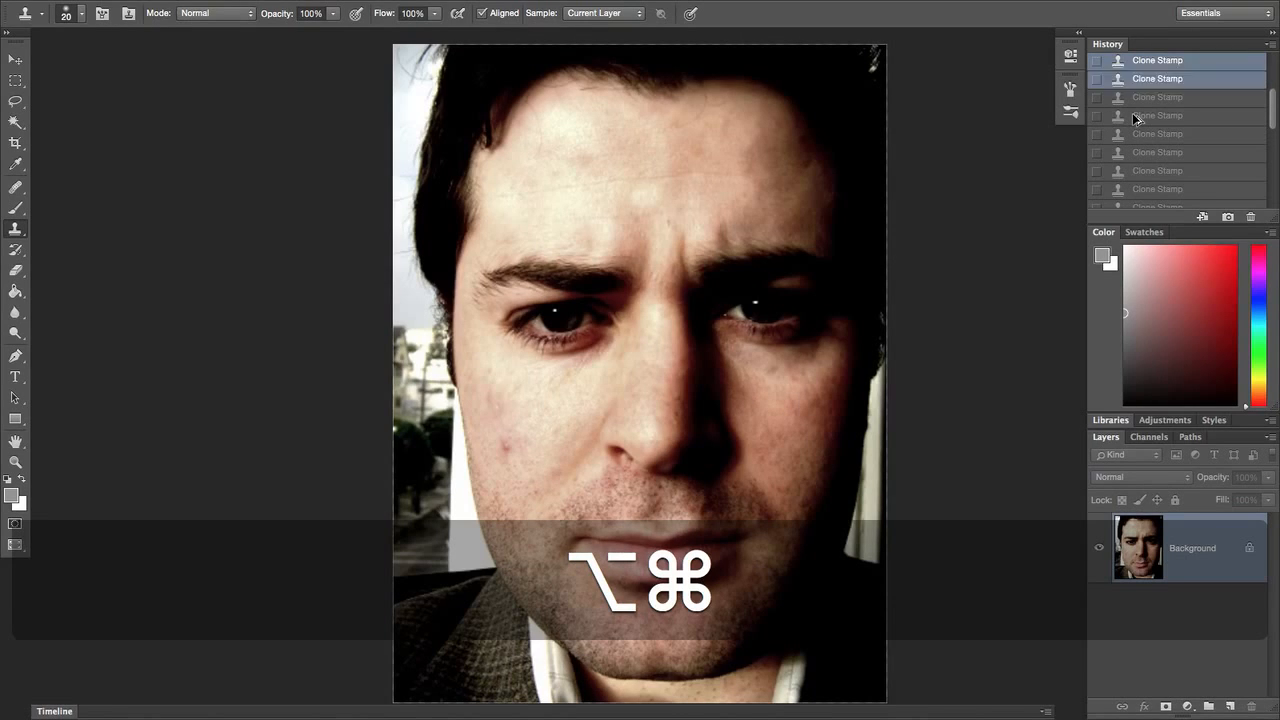
pyautogui.press('alt+super+z')
pyautogui.press('alt+super+z')
pyautogui.scroll(2, 1174, 77)
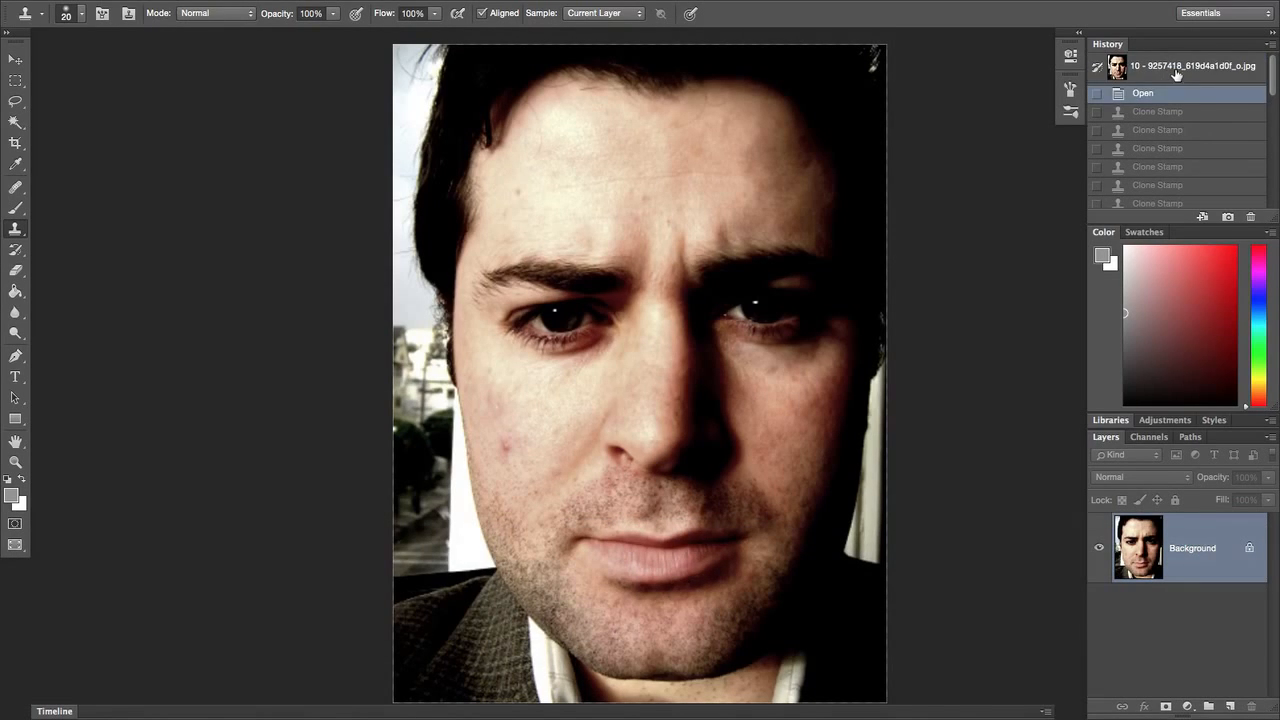
pyautogui.click(1176, 74)
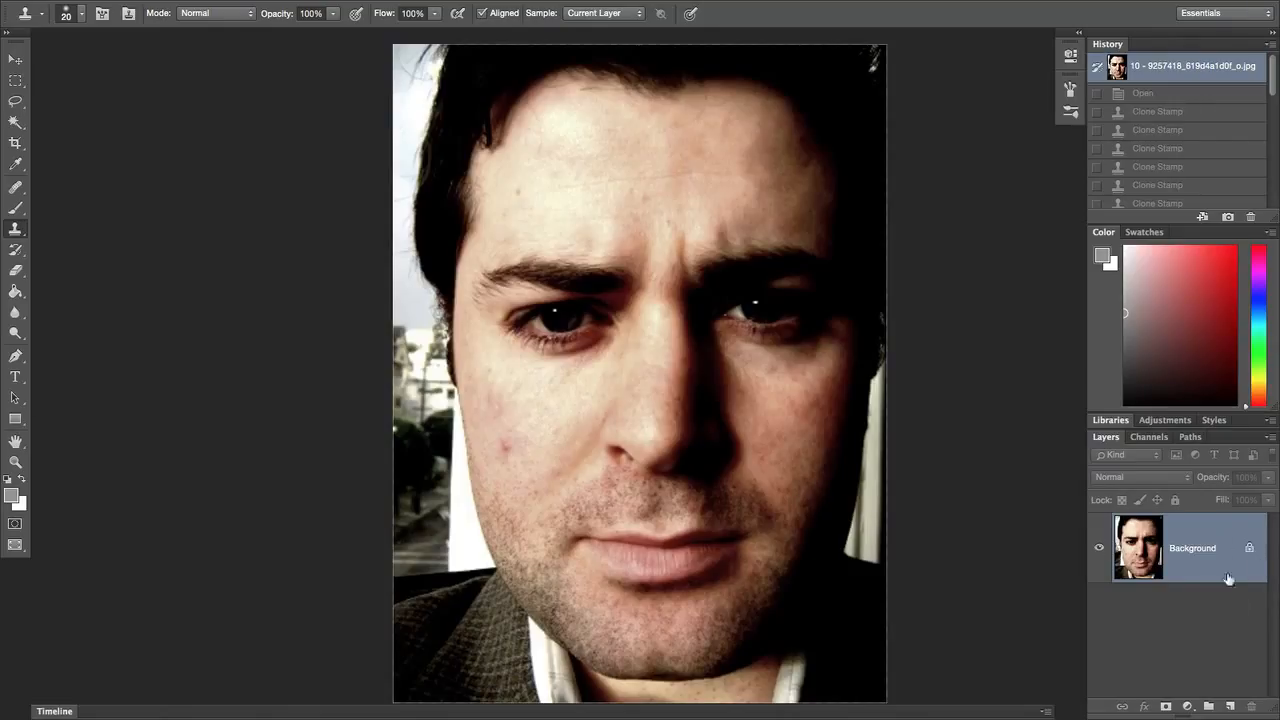
# Add a new layer above Background and try to clone cheek skin over the red spot with Current Layer sampling.
pyautogui.click(1229, 707)
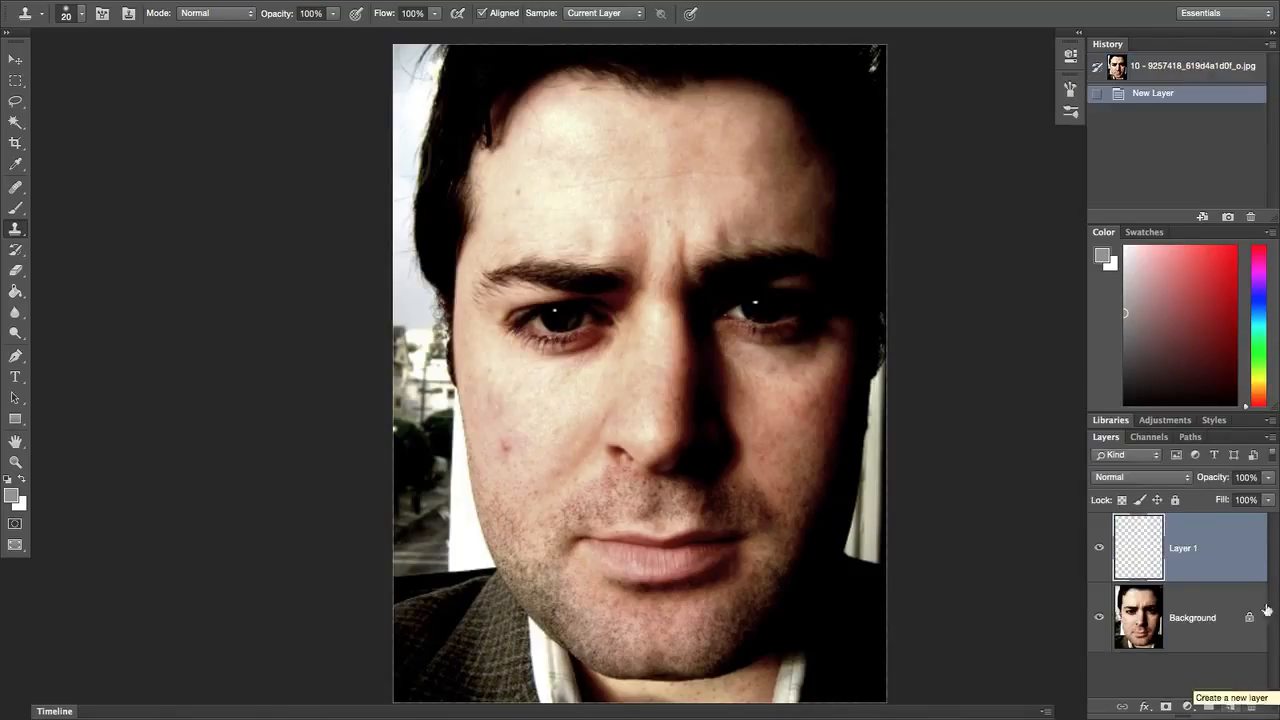
pyautogui.keyDown('alt'); pyautogui.click(550, 399); pyautogui.keyUp('alt')
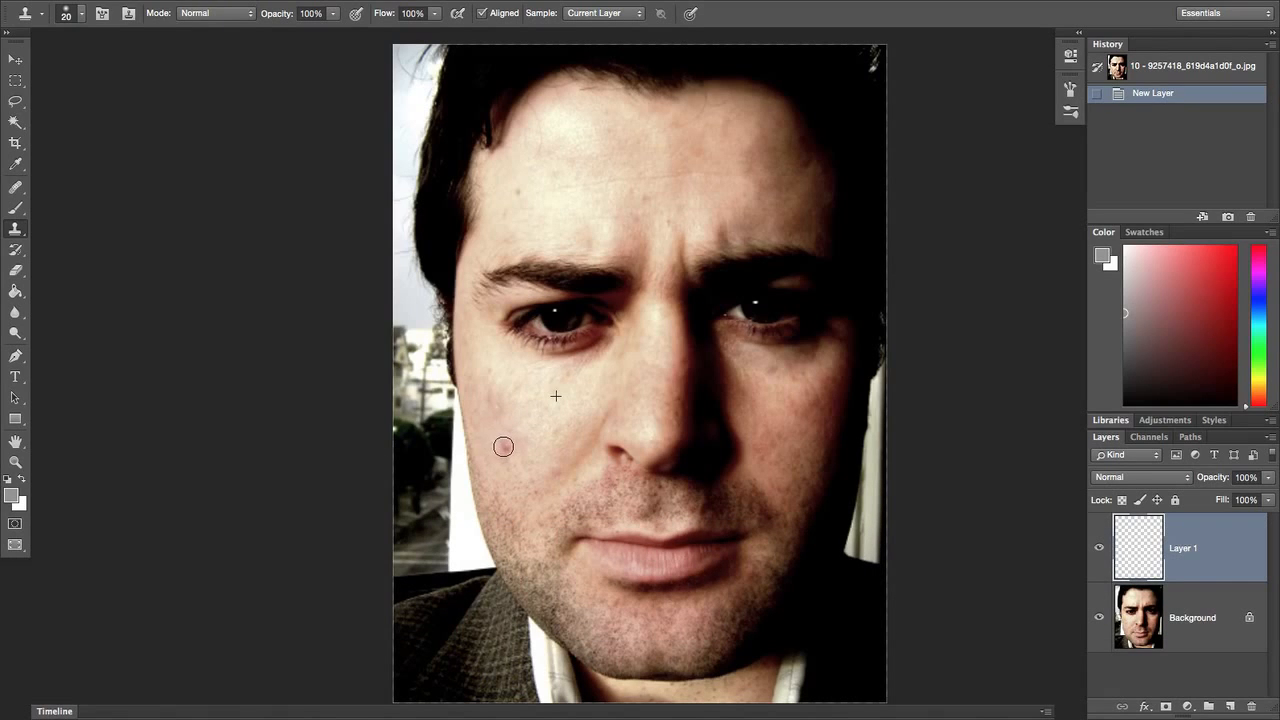
pyautogui.click(500, 445)
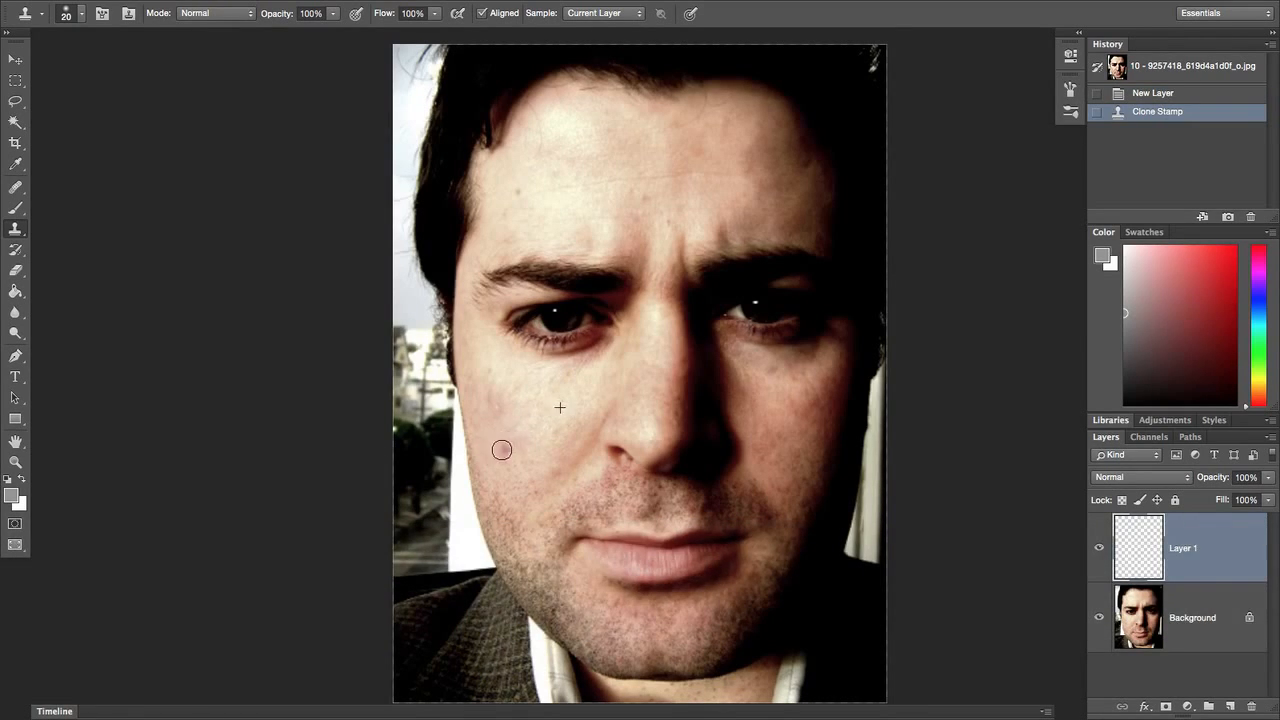
pyautogui.click(501, 450)
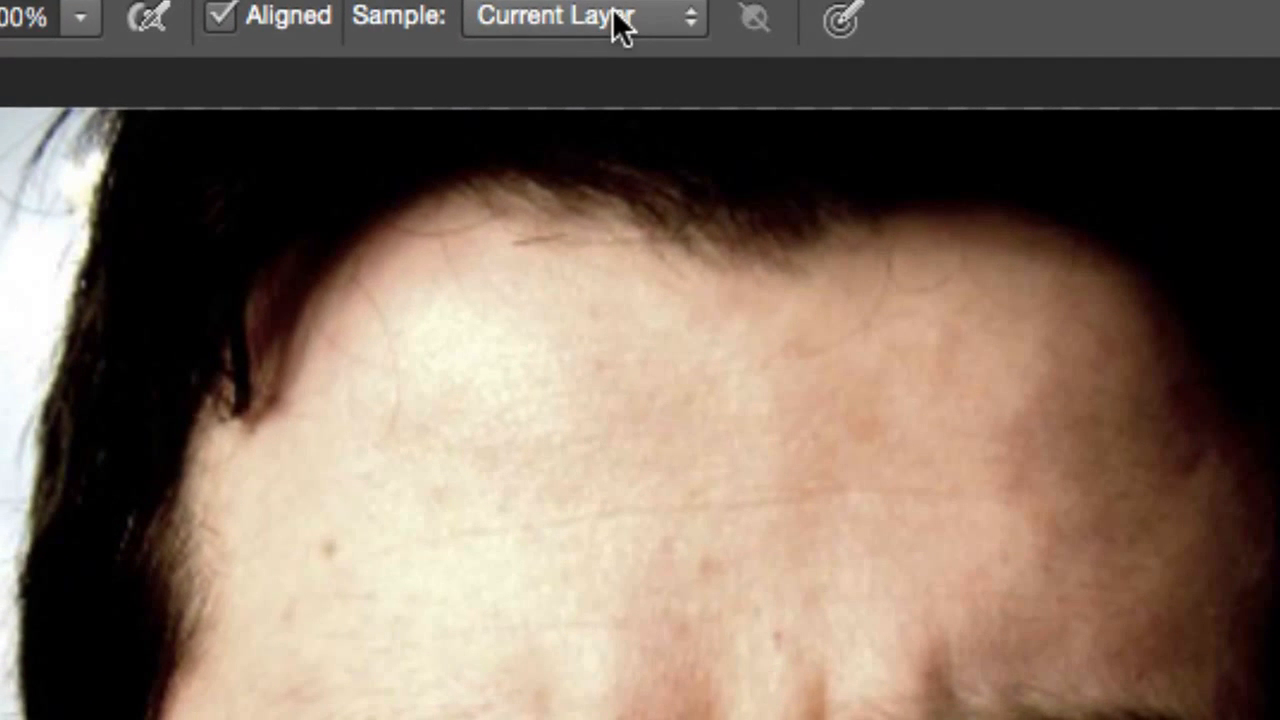
# Set the Clone Stamp to sample Current & Below and clone clean skin over the red cheek spot on Layer 1.
pyautogui.click(620, 25)
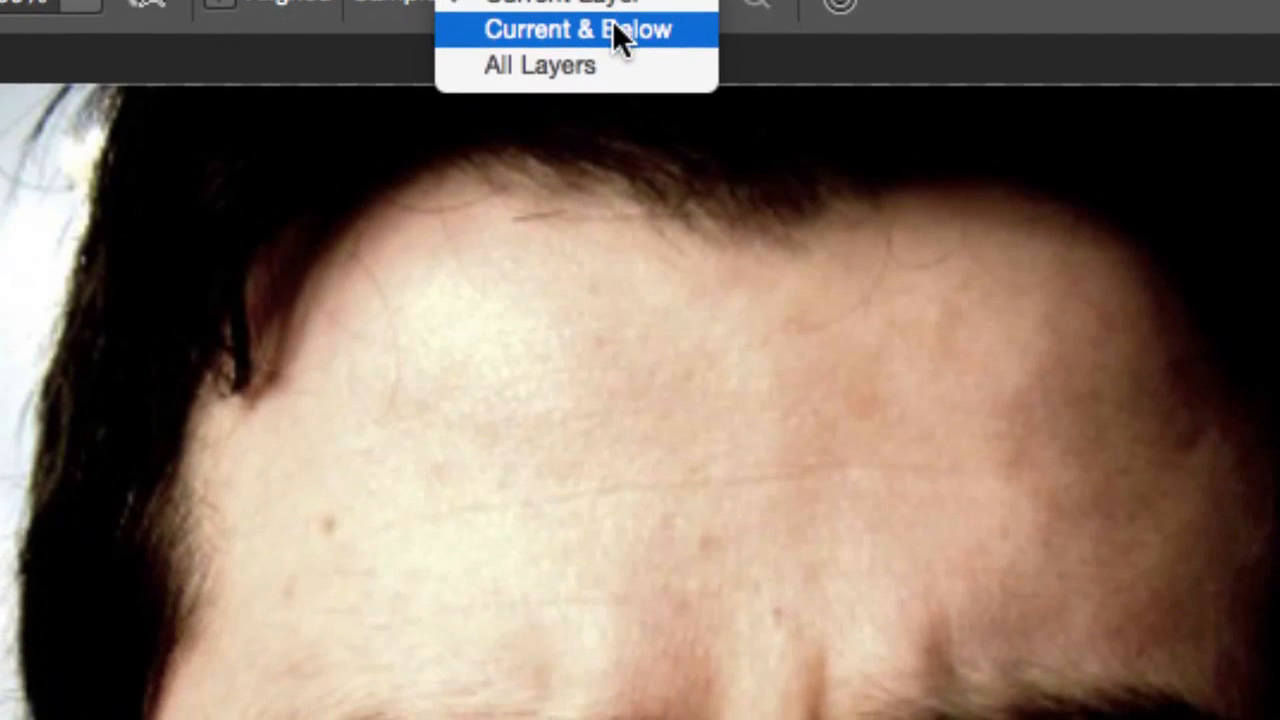
pyautogui.click(617, 55)
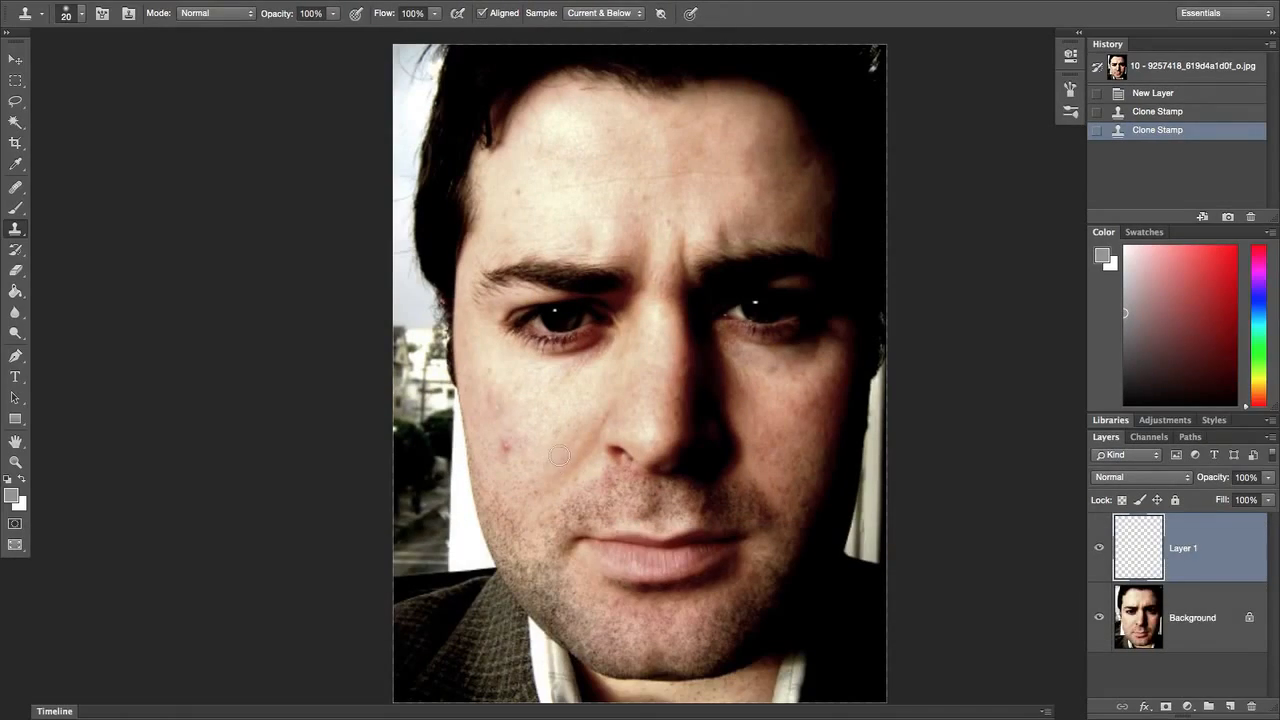
pyautogui.keyDown('alt'); pyautogui.click(563, 420); pyautogui.keyUp('alt')
pyautogui.keyDown('alt'); pyautogui.click(563, 417); pyautogui.keyUp('alt')
pyautogui.keyDown('alt'); pyautogui.click(553, 409); pyautogui.keyUp('alt')
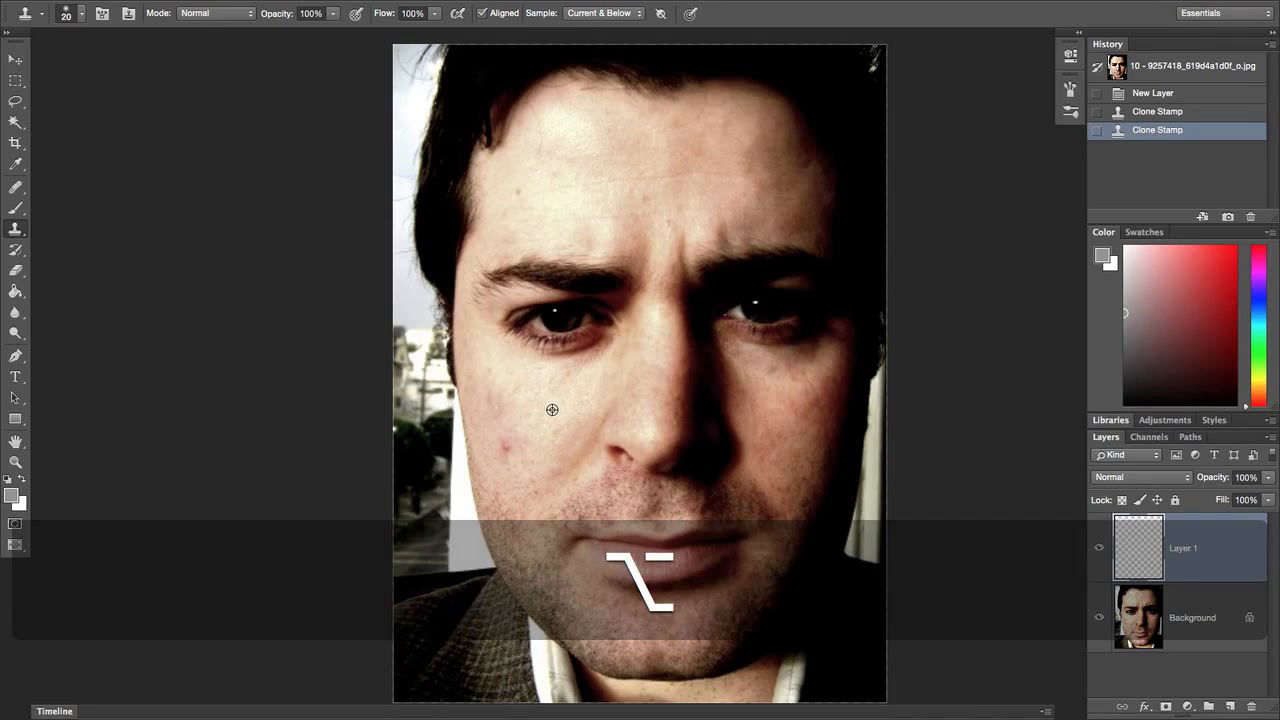
pyautogui.moveTo(508, 448)
pyautogui.mouseDown()
pyautogui.moveTo(523, 437)
pyautogui.moveTo(492, 461)
pyautogui.mouseUp()
# Enlarge the brush to 43 px and clone clean skin over the lit cheek on Layer 1.
pyautogui.keyDown('ctrl'); pyautogui.click(542, 412); pyautogui.keyUp('ctrl')
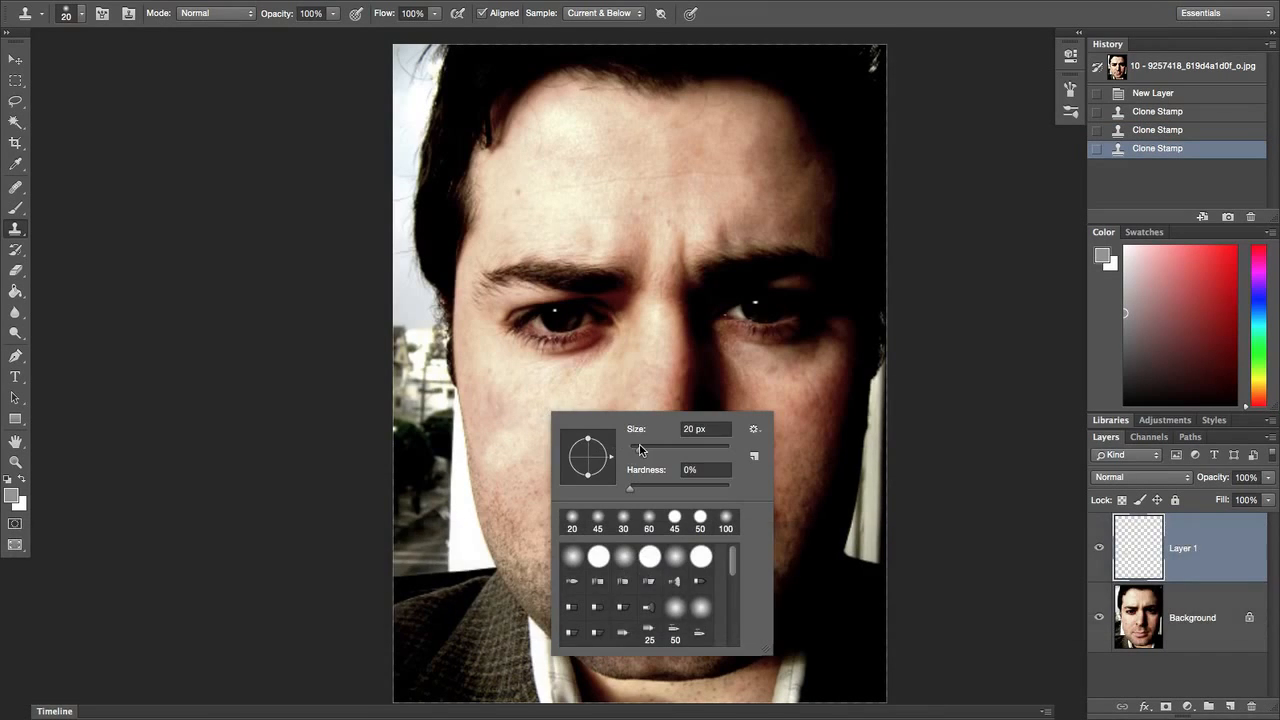
pyautogui.moveTo(598, 448); pyautogui.dragTo(649, 448)
pyautogui.keyDown('alt'); pyautogui.click(562, 396); pyautogui.keyUp('alt')
pyautogui.moveTo(509, 432); pyautogui.dragTo(505, 459)
# Clone forehead skin over the hairline at the temple and bright cheek skin over the shaded eye on Layer 1.
pyautogui.keyDown('alt'); pyautogui.click(577, 197); pyautogui.keyUp('alt')
pyautogui.moveTo(488, 118)
pyautogui.mouseDown()
pyautogui.moveTo(480, 128)
pyautogui.moveTo(493, 110)
pyautogui.mouseUp()
pyautogui.keyDown('alt'); pyautogui.click(578, 398); pyautogui.keyUp('alt')
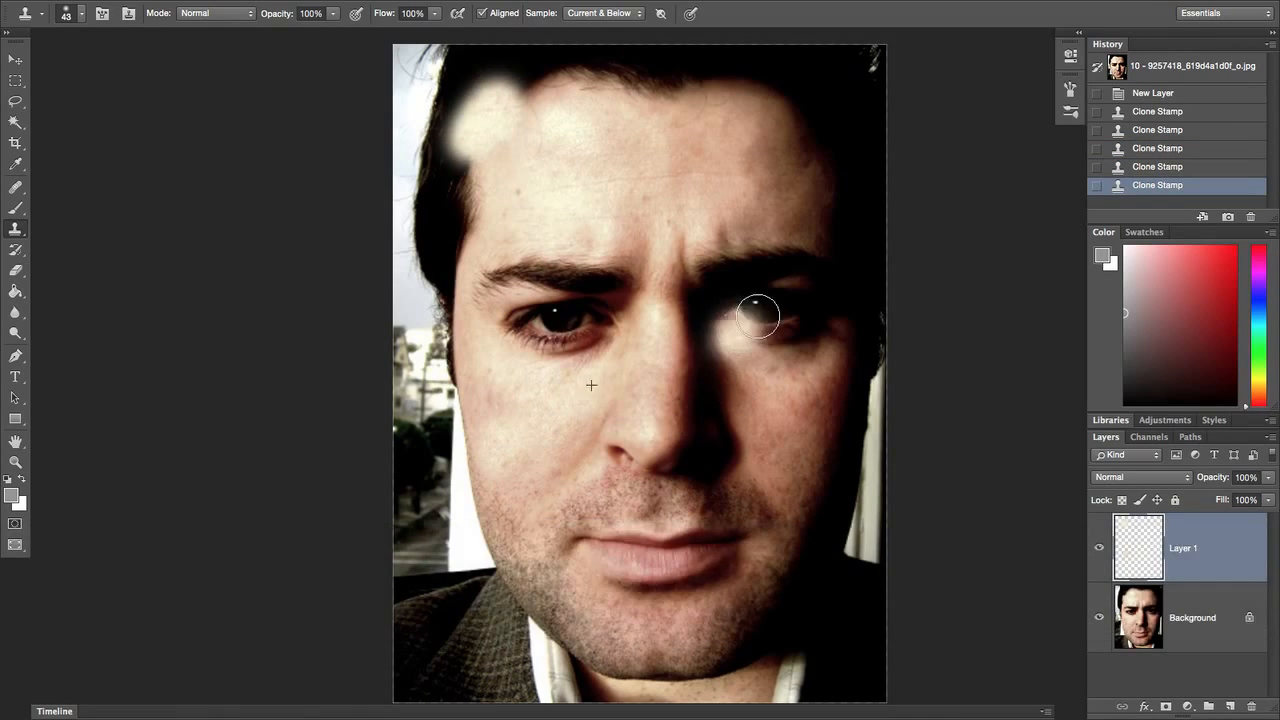
pyautogui.moveTo(757, 309); pyautogui.dragTo(768, 314)
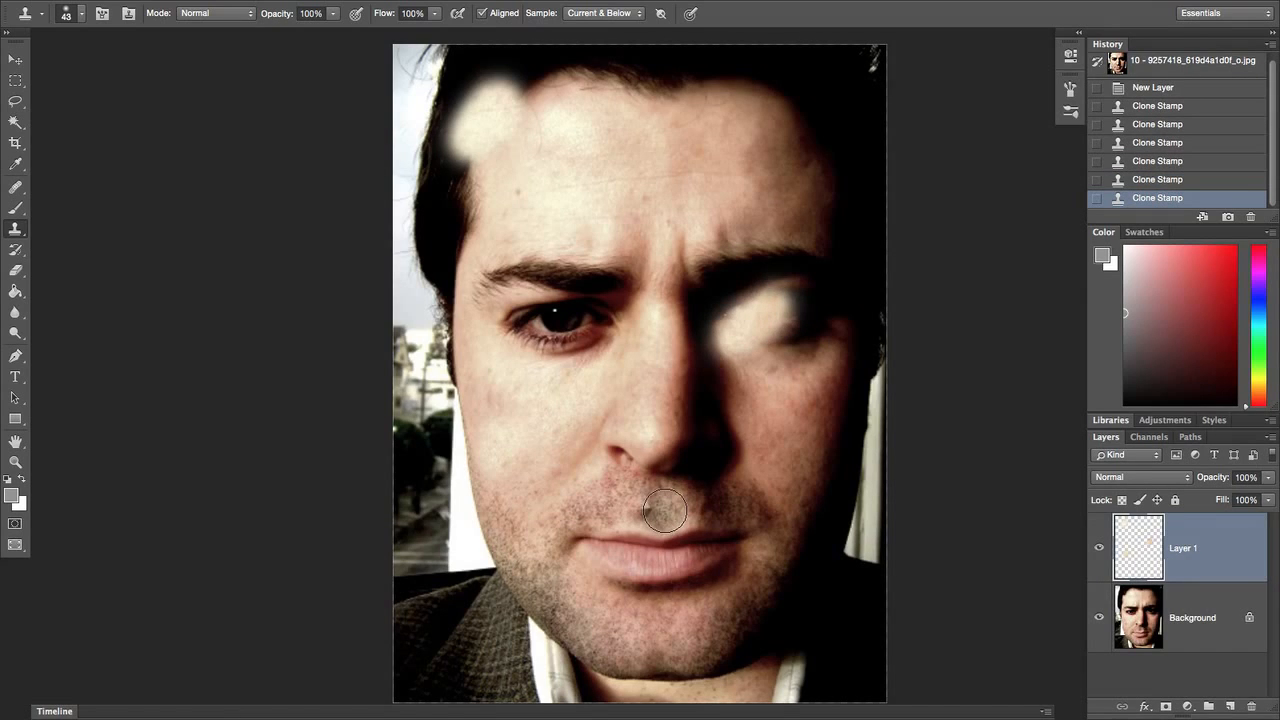
# Toggle the Background layer's visibility off and on to examine the cloned pixels isolated on Layer 1.
pyautogui.click(1098, 619)
pyautogui.click(1098, 619)
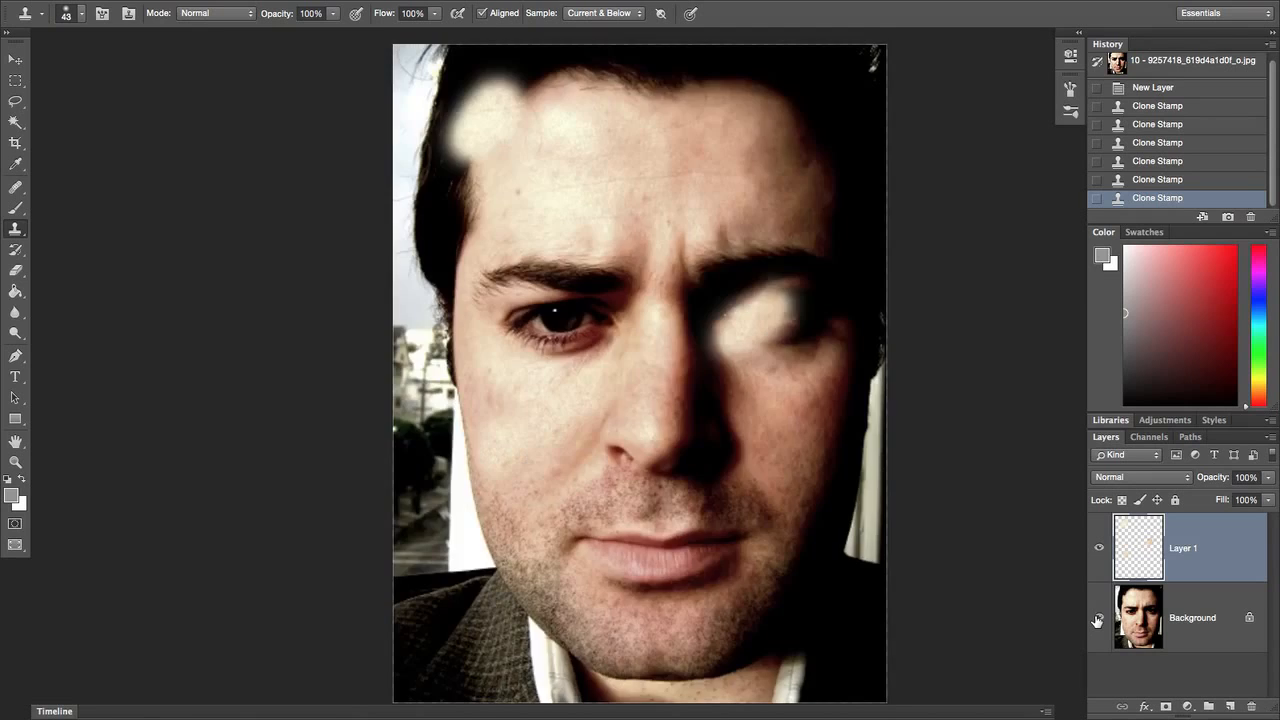
pyautogui.click(1098, 619)
pyautogui.click(1098, 619)
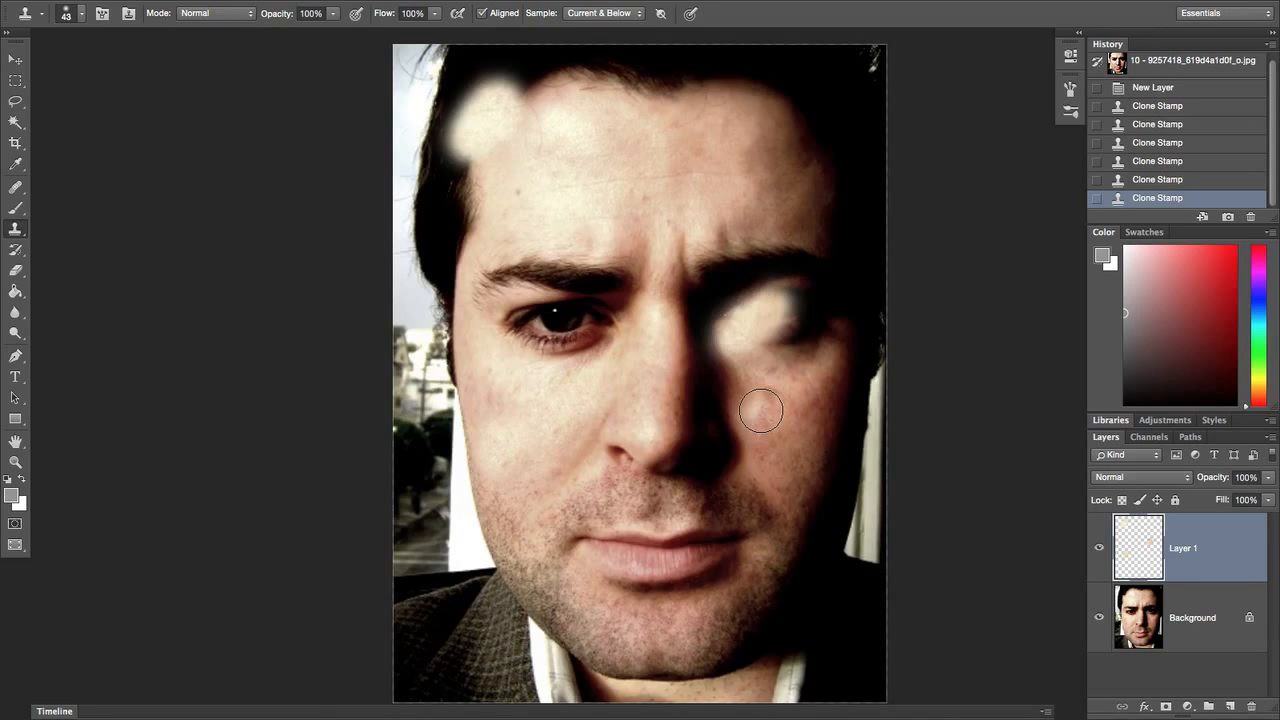
# Erase the cloned patches over the shaded eye and temple on Layer 1, and inspect what remains with the Background layer hidden.
pyautogui.press('e')
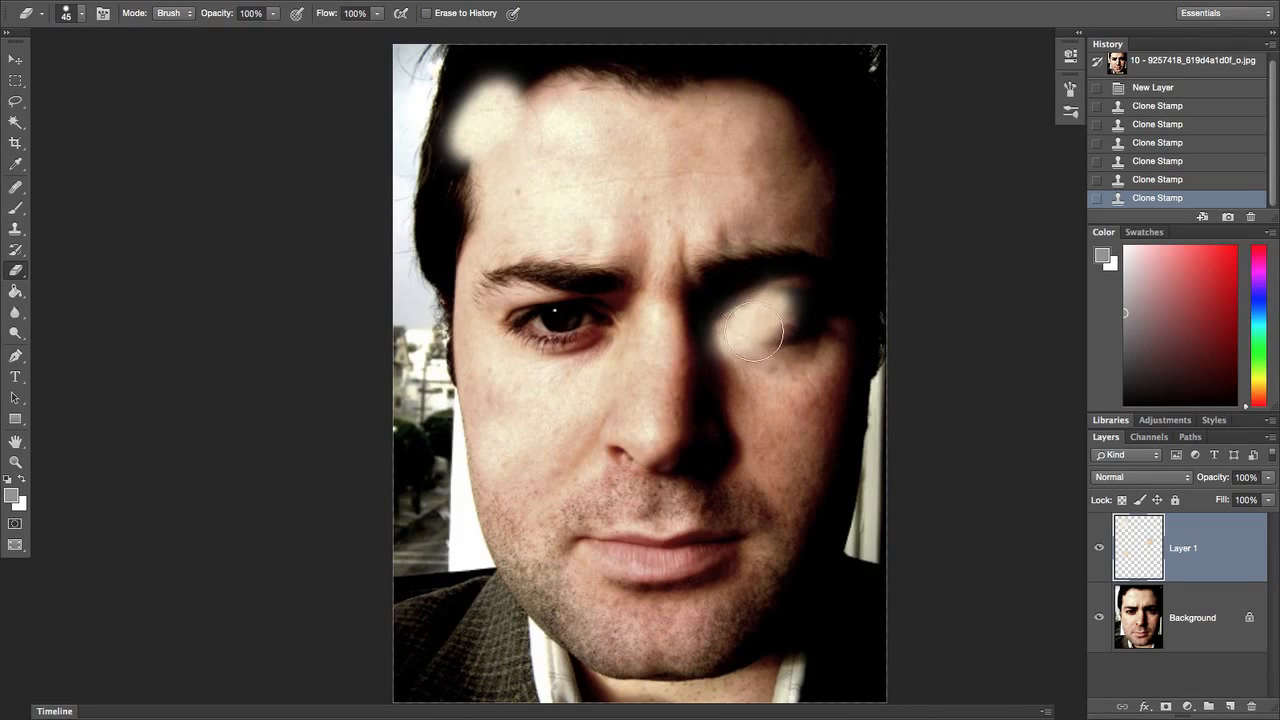
pyautogui.moveTo(745, 328)
pyautogui.mouseDown()
pyautogui.moveTo(731, 335)
pyautogui.moveTo(785, 320)
pyautogui.moveTo(707, 340)
pyautogui.mouseUp()
pyautogui.moveTo(534, 169)
pyautogui.mouseDown()
pyautogui.moveTo(498, 90)
pyautogui.moveTo(484, 143)
pyautogui.moveTo(498, 212)
pyautogui.mouseUp()
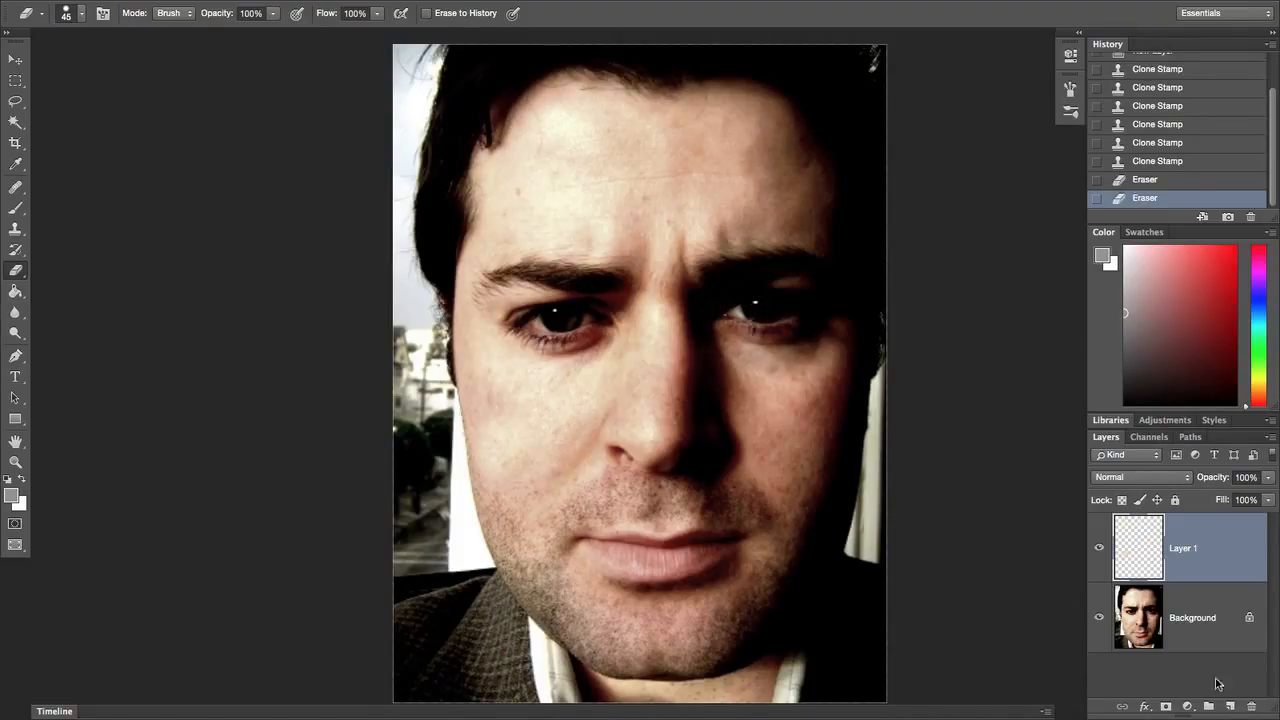
pyautogui.click(1099, 619)
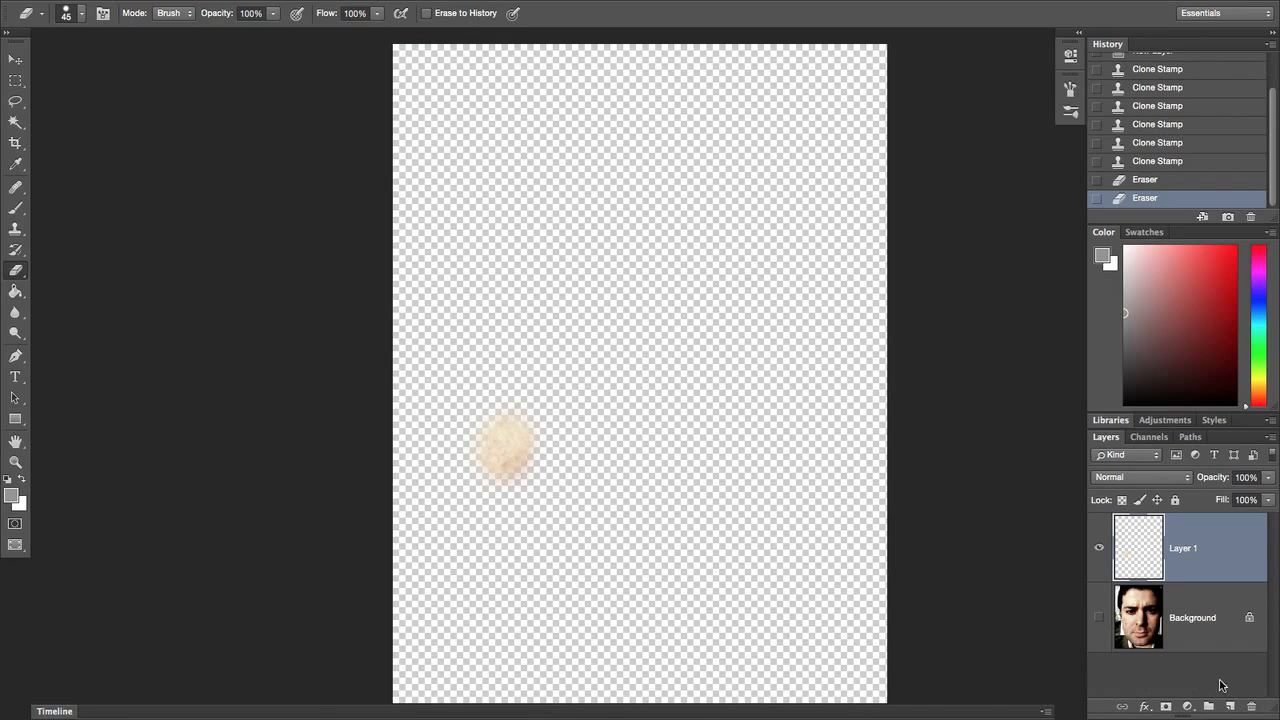
pyautogui.click(1099, 619)
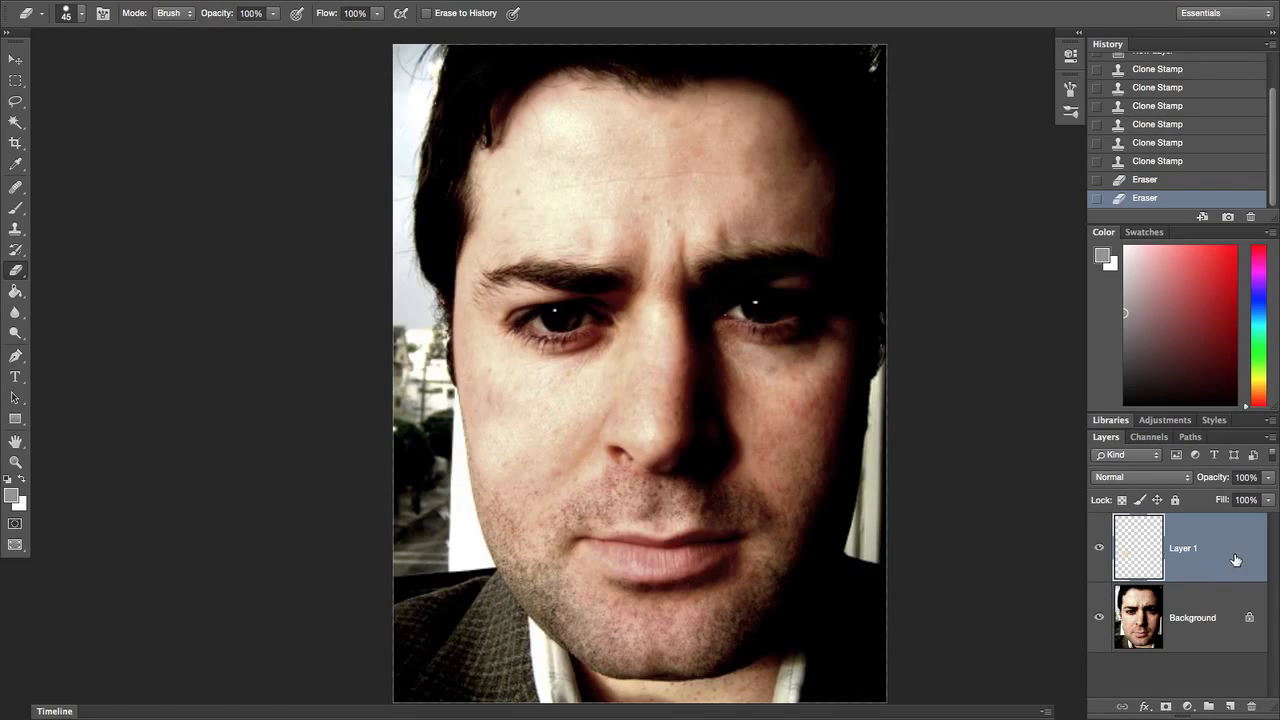
# Delete Layer 1, then close both the portrait and the photo of the man with the dog without saving.
pyautogui.moveTo(1235, 560); pyautogui.dragTo(1251, 706)
pyautogui.press('super+w')
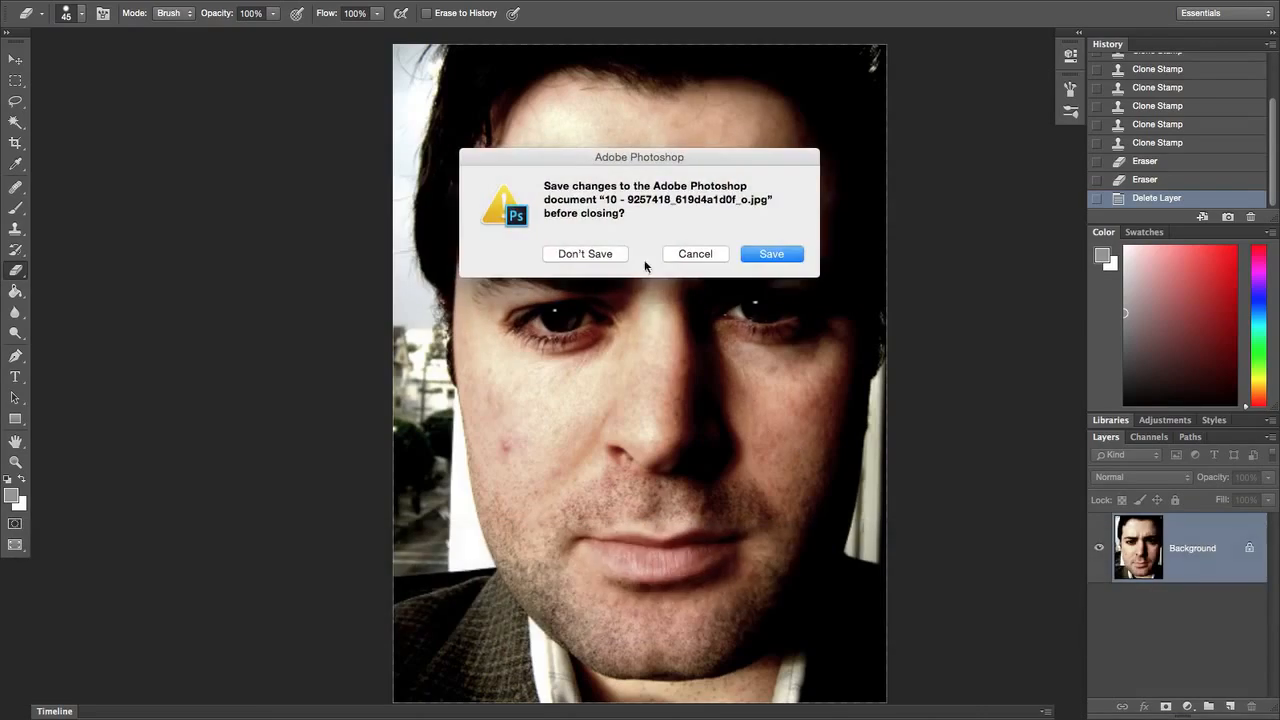
pyautogui.click(597, 254)
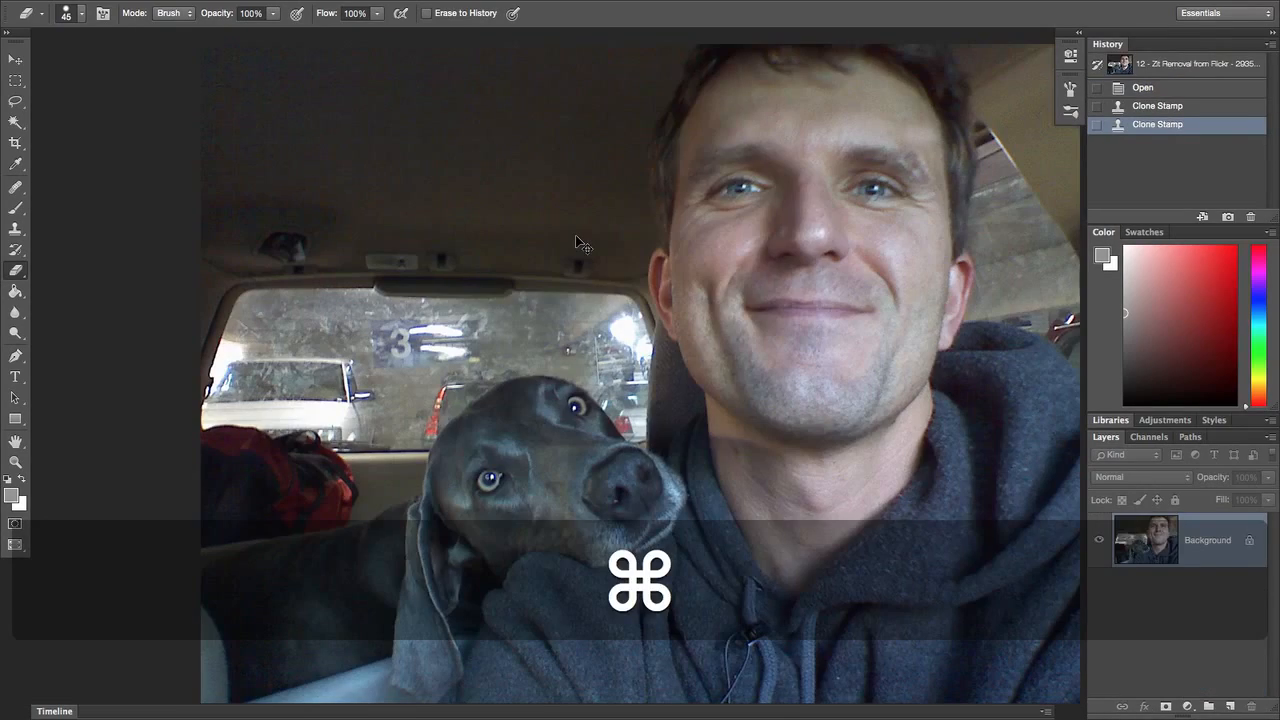
pyautogui.press('super+w')
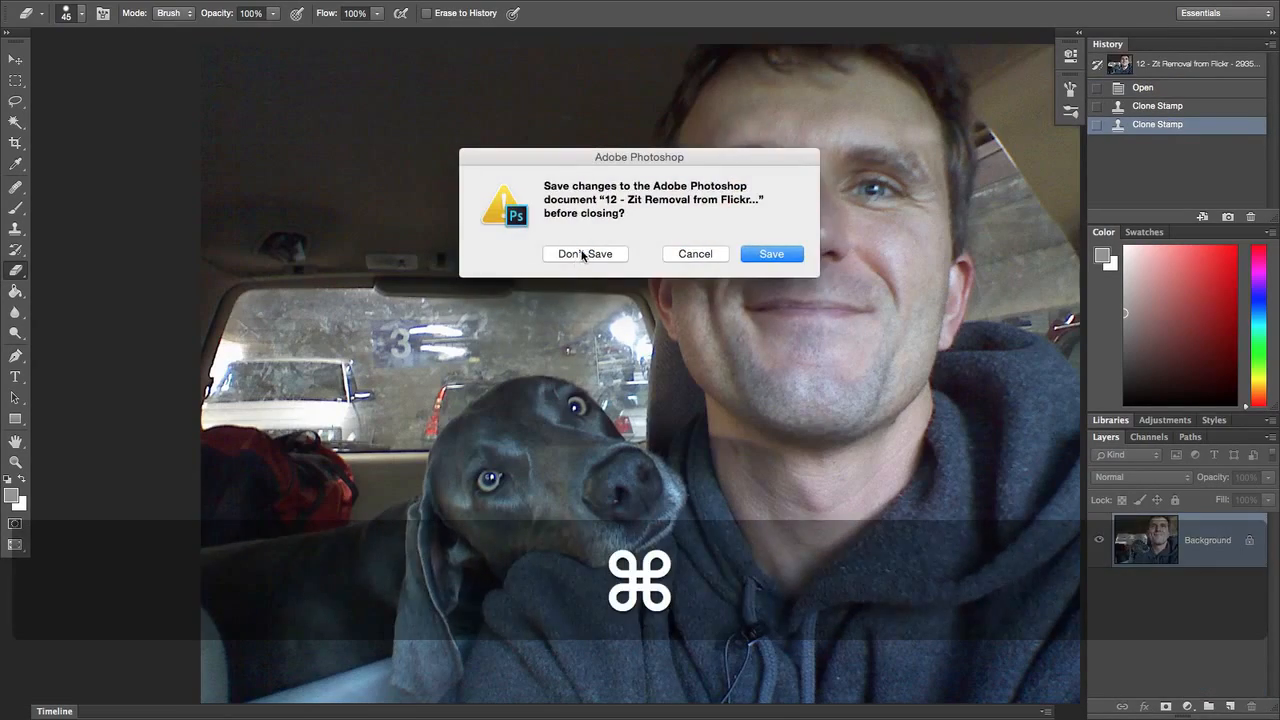
pyautogui.click(580, 252)
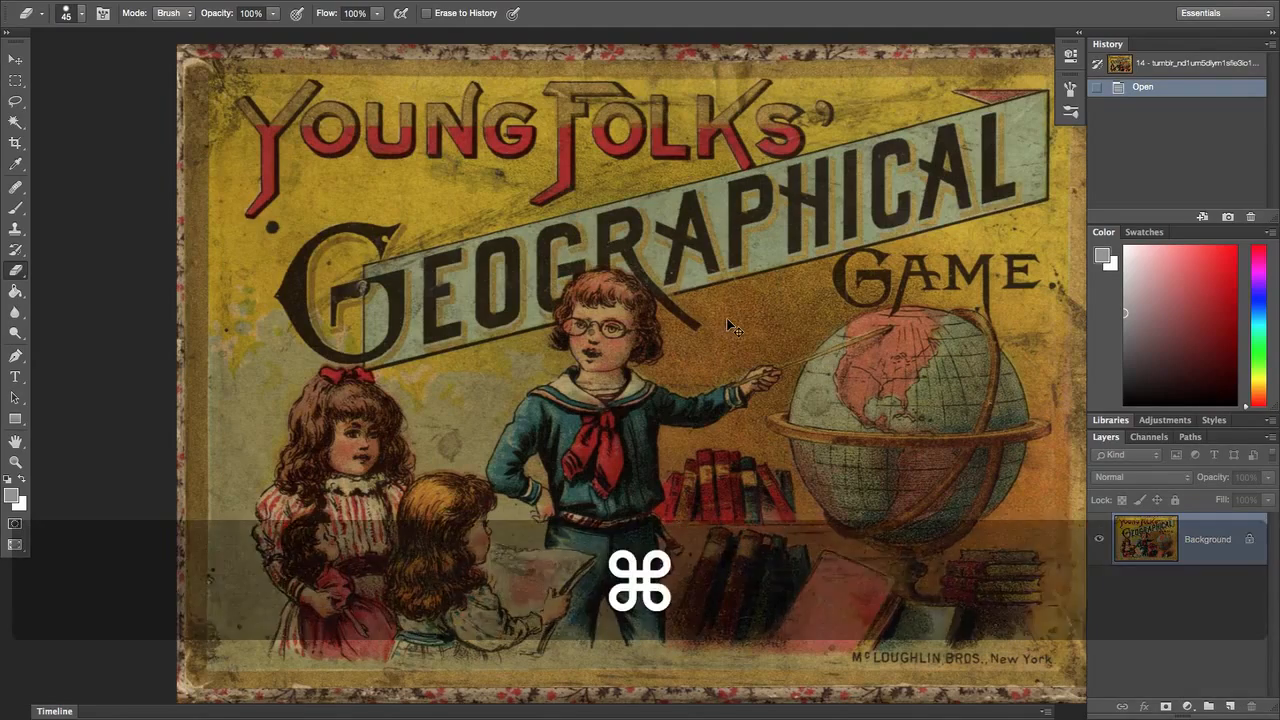
# Add a new layer above the game cover's Background and set the Clone Stamp to sample Current & Below.
pyautogui.press('super+plus')
pyautogui.click(1231, 706)
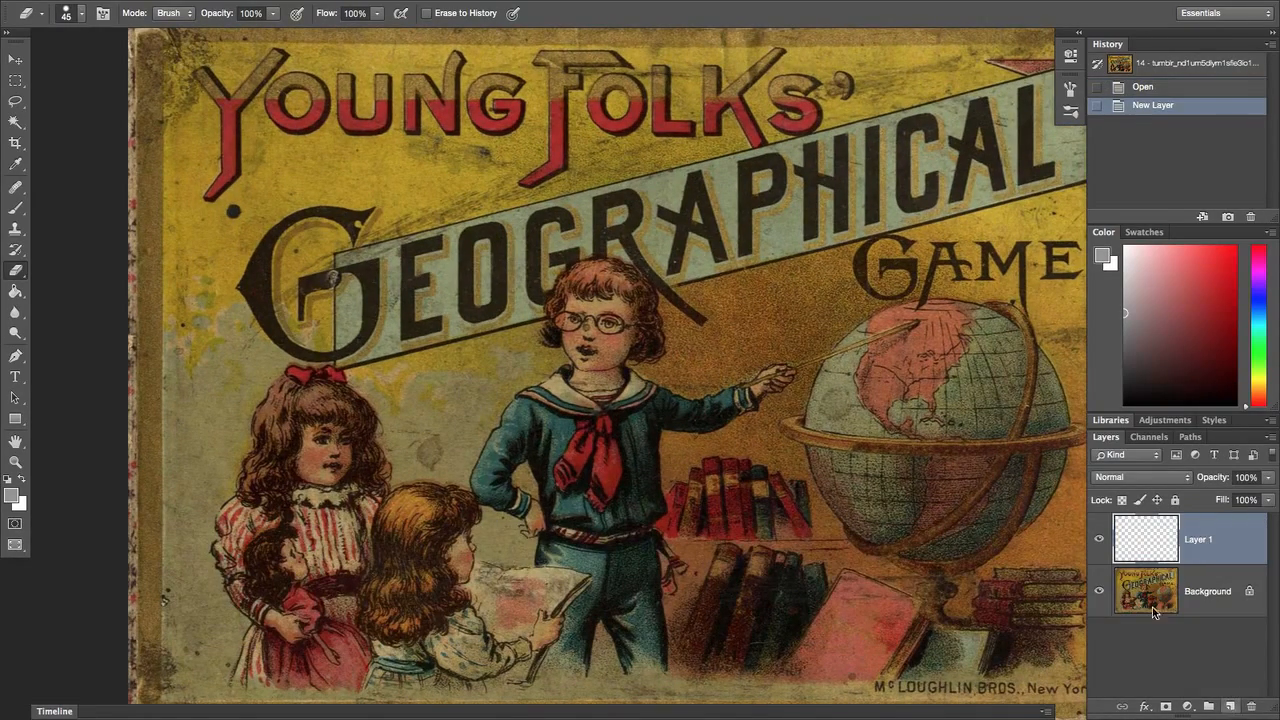
pyautogui.press('s')
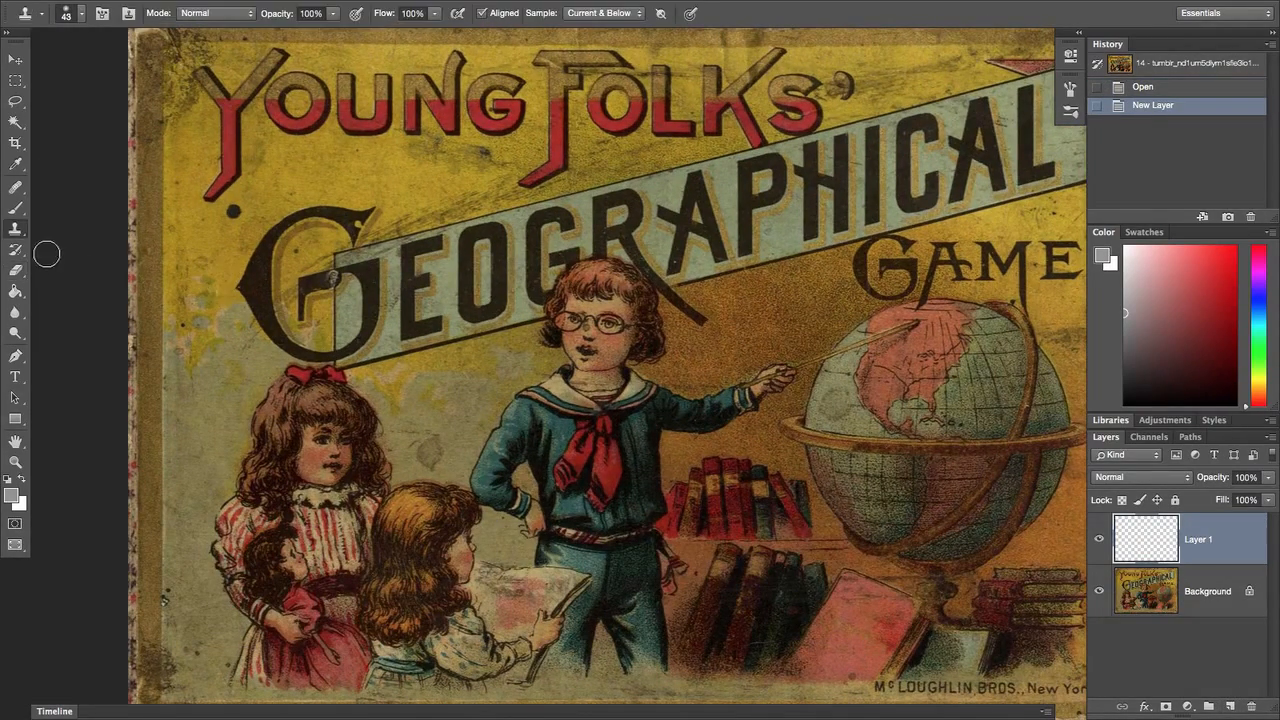
pyautogui.click(600, 12)
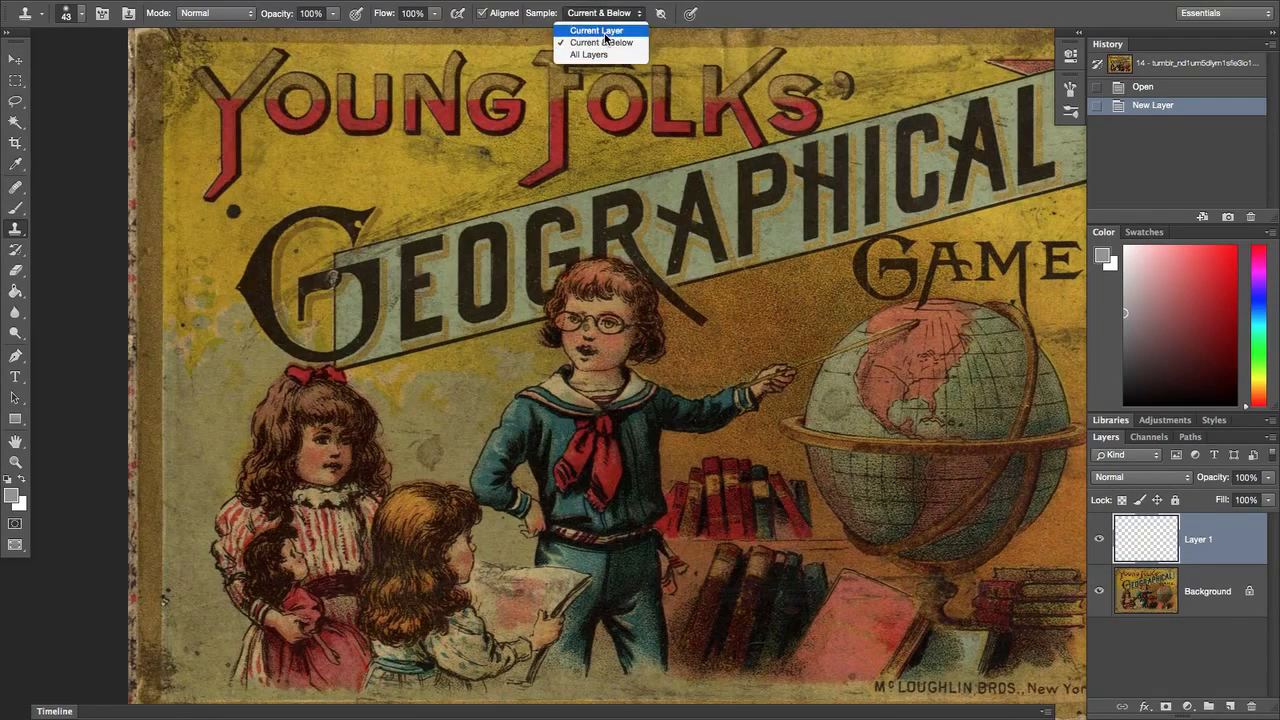
pyautogui.click(600, 44)
# Reduce the Clone Stamp brush to 15 px and clone nearby skin onto the boy's cheek on Layer 1.
pyautogui.keyDown('ctrl'); pyautogui.click(707, 323); pyautogui.keyUp('ctrl')
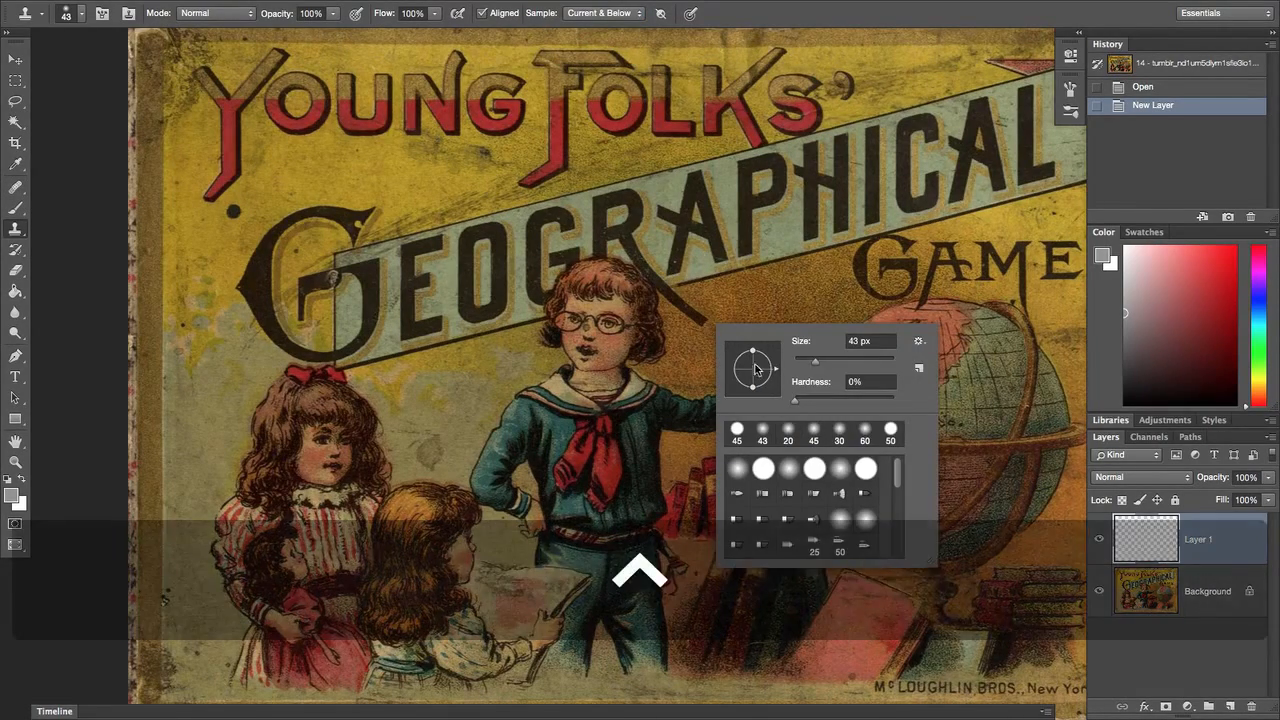
pyautogui.moveTo(826, 362); pyautogui.dragTo(809, 364)
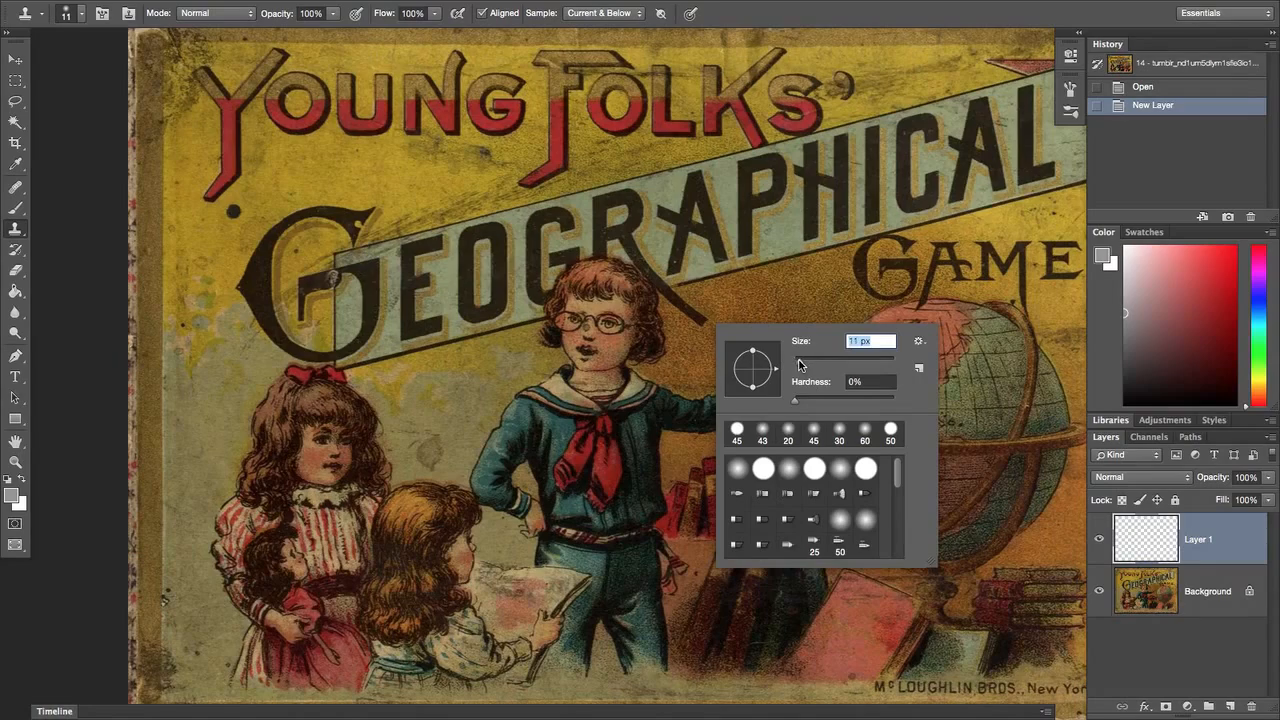
pyautogui.press('alt')
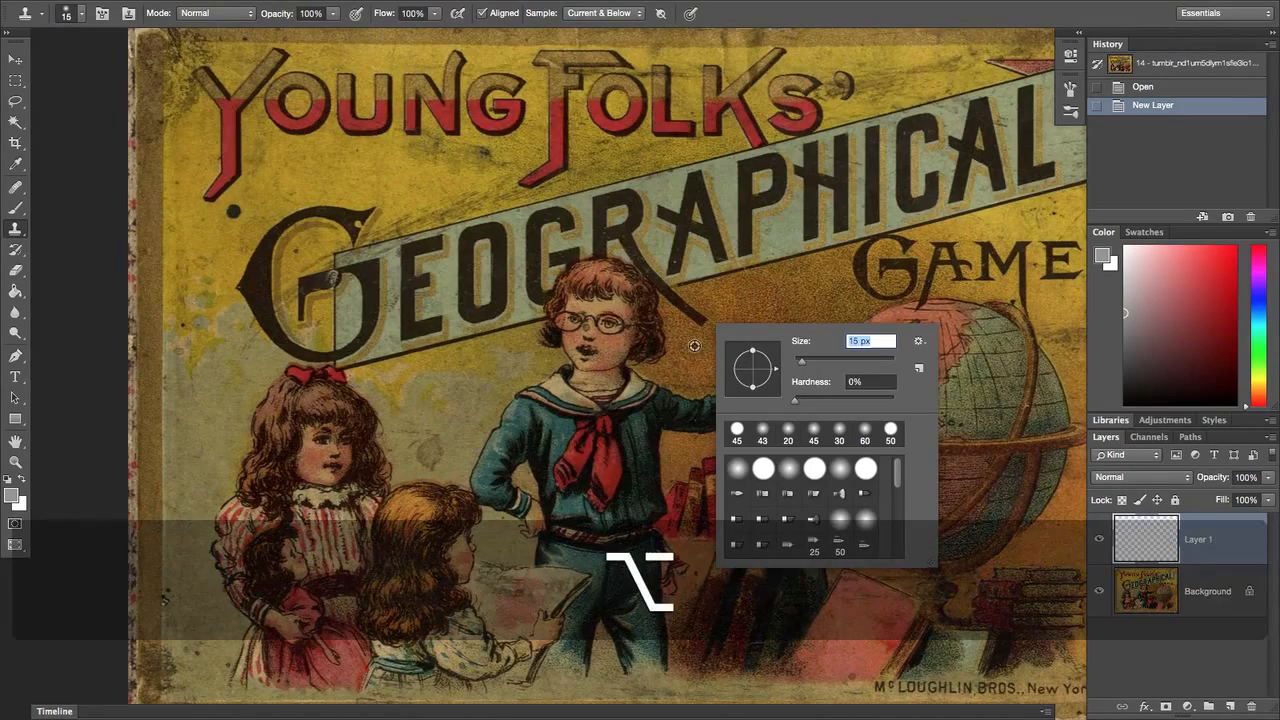
pyautogui.keyDown('alt'); pyautogui.click(608, 345); pyautogui.keyUp('alt')
pyautogui.click(612, 352)
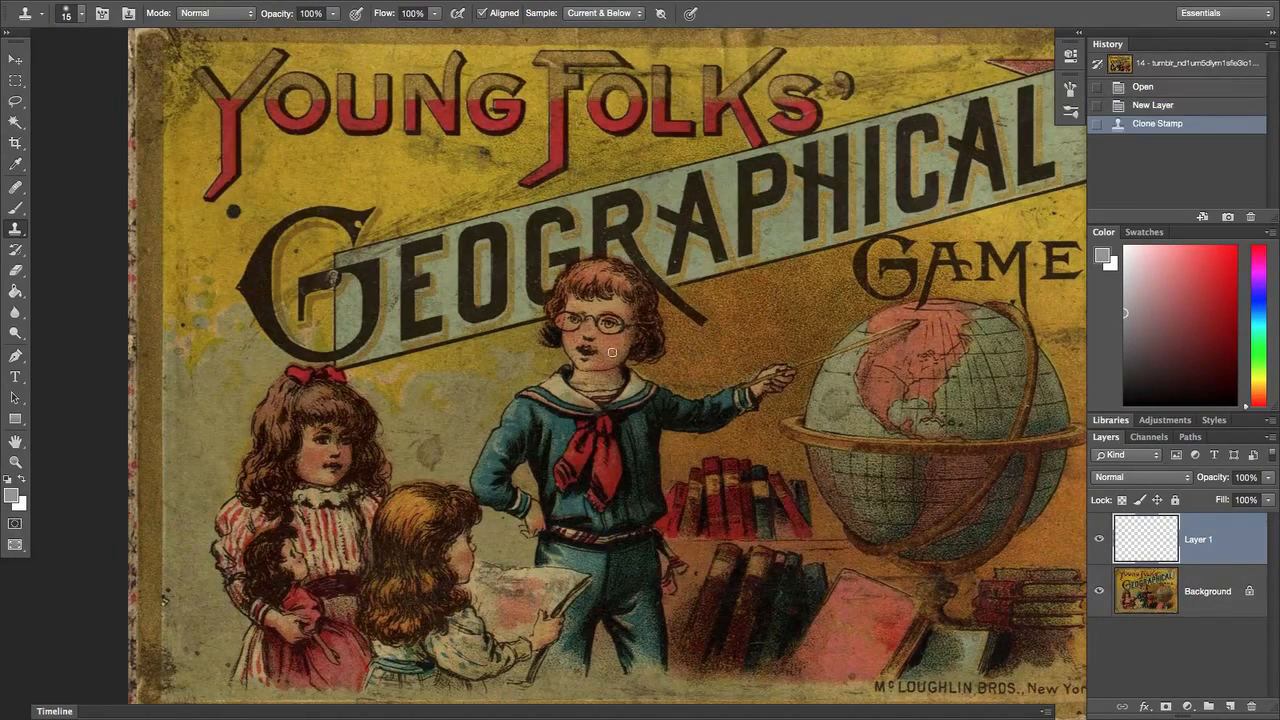
# Clone clean background over the dark stain between the girls and the boy on Layer 1.
pyautogui.keyDown('alt'); pyautogui.click(466, 396); pyautogui.keyUp('alt')
pyautogui.moveTo(442, 440)
pyautogui.mouseDown()
pyautogui.moveTo(440, 464)
pyautogui.moveTo(425, 467)
pyautogui.moveTo(400, 433)
pyautogui.mouseUp()
pyautogui.keyDown('alt'); pyautogui.click(454, 449); pyautogui.keyUp('alt')
pyautogui.keyDown('alt'); pyautogui.click(467, 438); pyautogui.keyUp('alt')
pyautogui.keyDown('alt'); pyautogui.click(454, 436); pyautogui.keyUp('alt')
pyautogui.keyDown('alt'); pyautogui.click(432, 435); pyautogui.keyUp('alt')
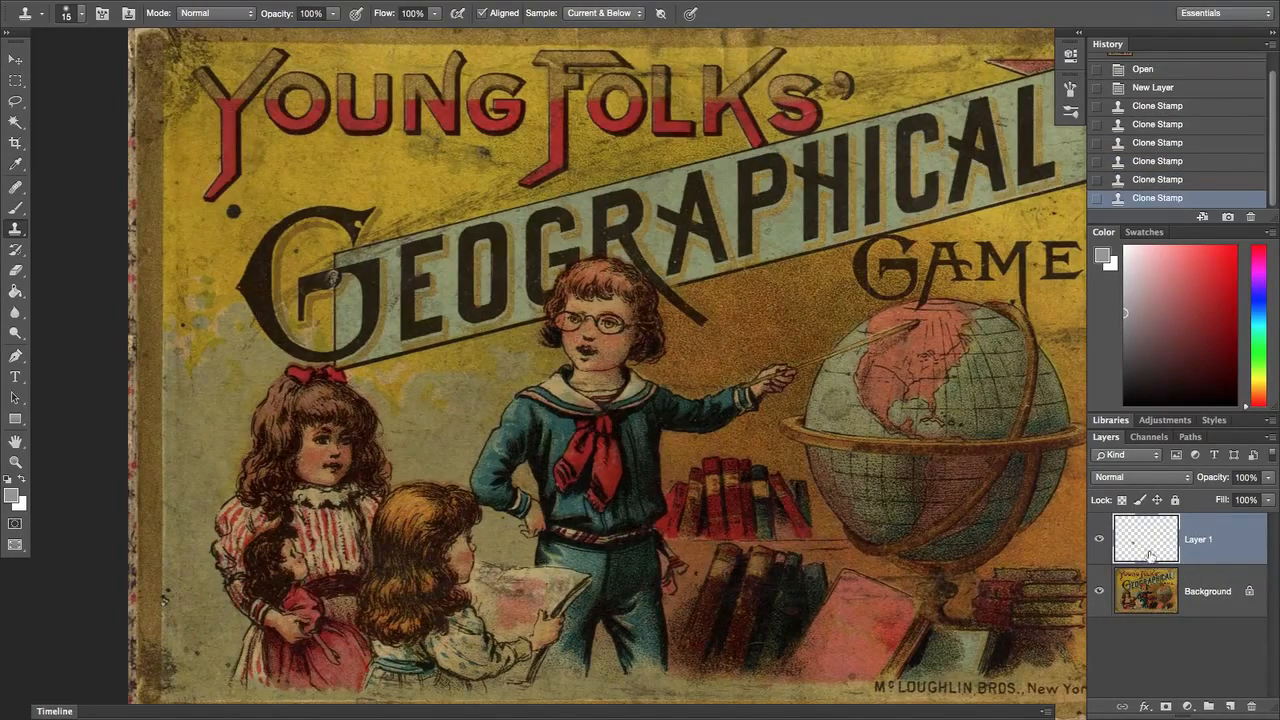
# Clone a streak across the upper part of the globe and touch up the former stain area beside the boy.
pyautogui.keyDown('alt'); pyautogui.click(764, 352); pyautogui.keyUp('alt')
pyautogui.moveTo(788, 326); pyautogui.dragTo(1050, 345)
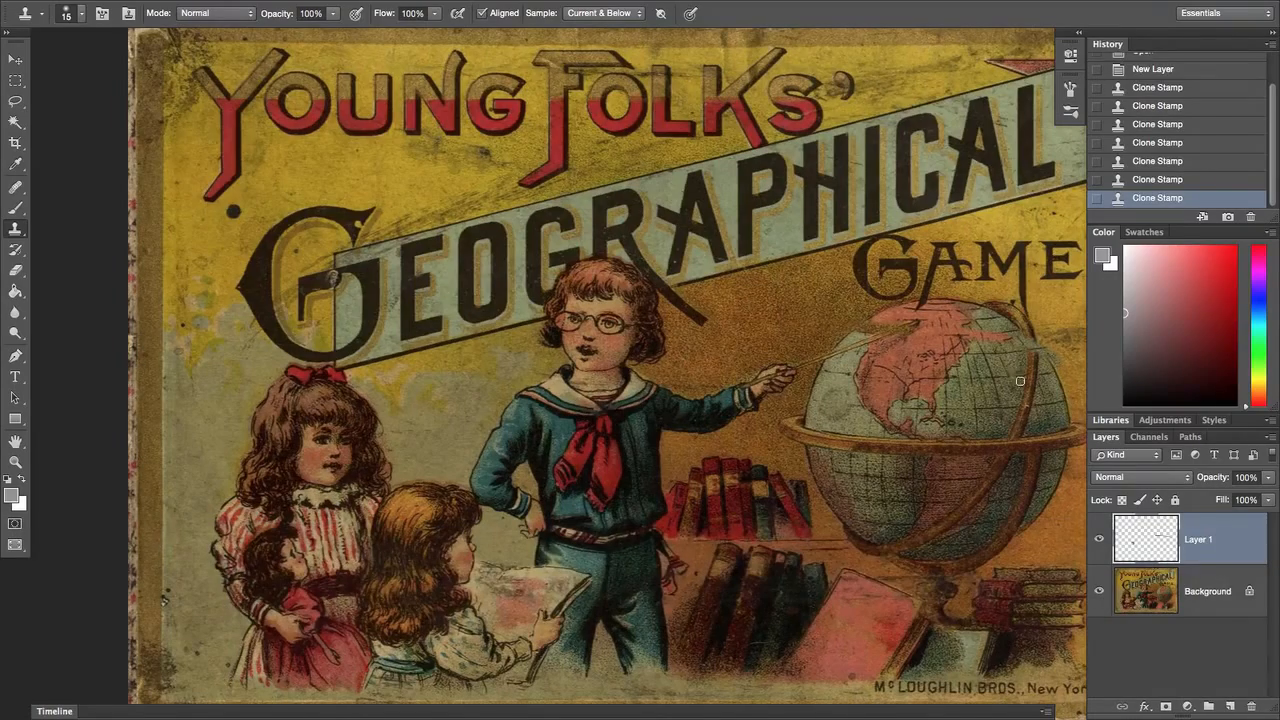
pyautogui.keyDown('alt'); pyautogui.click(517, 517); pyautogui.keyUp('alt')
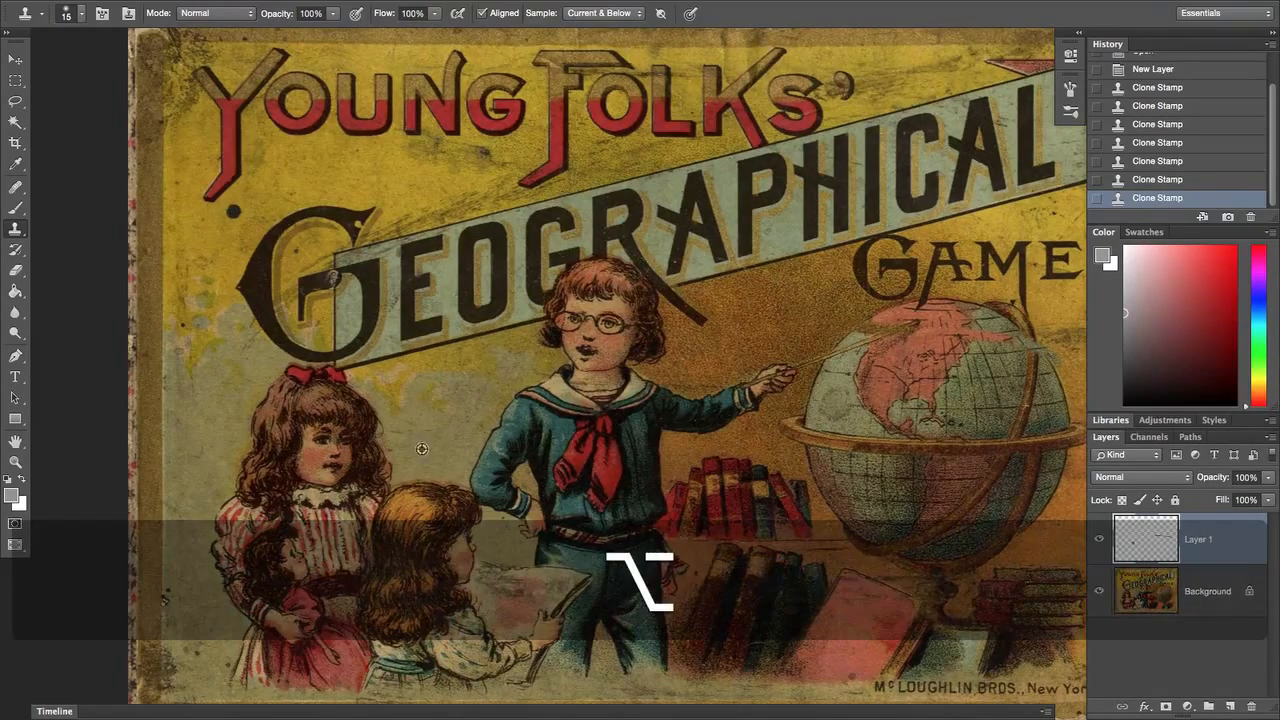
pyautogui.moveTo(420, 433); pyautogui.dragTo(423, 435)
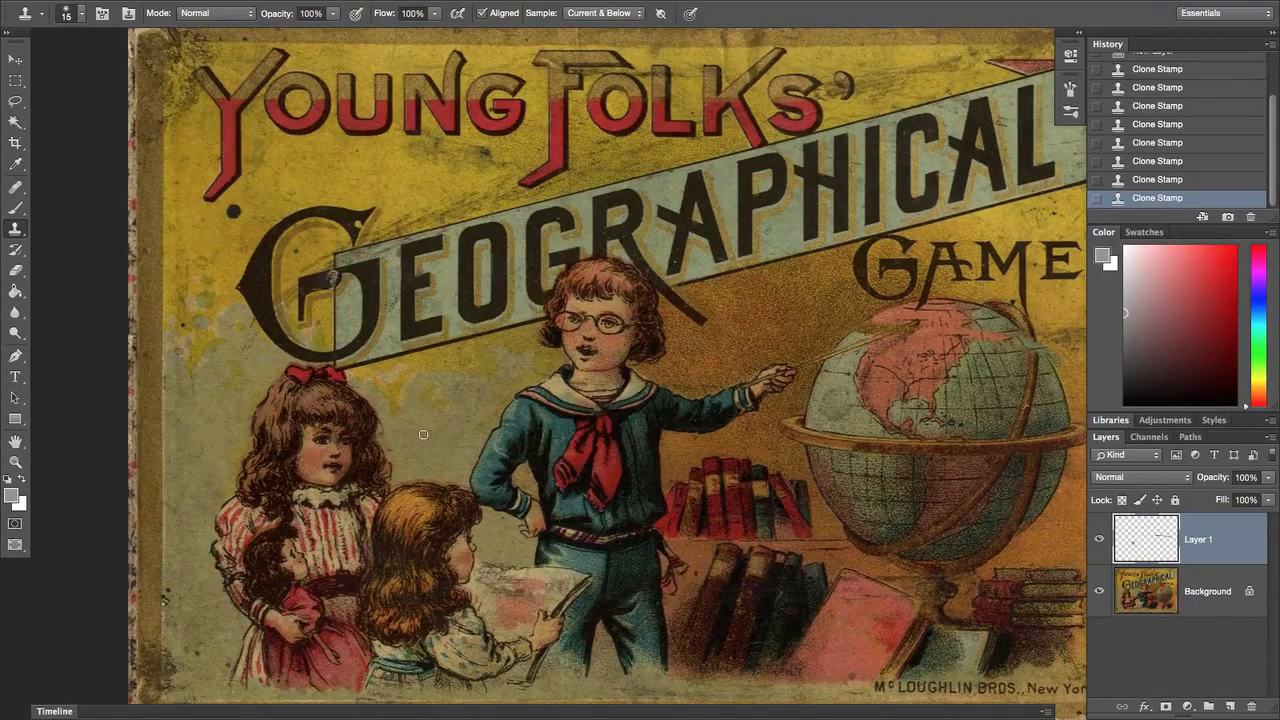
# Erase the cloned streak over the globe from Layer 1 with the 45 px Eraser.
pyautogui.press('e')
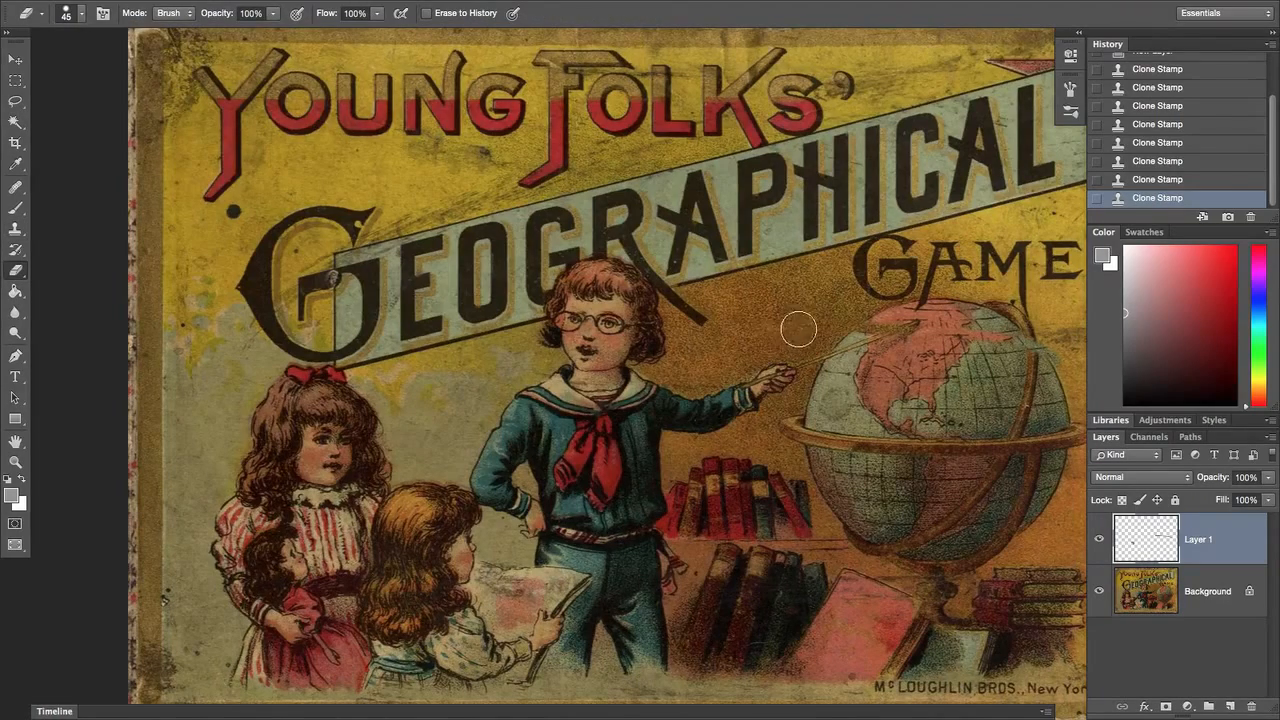
pyautogui.moveTo(889, 322)
pyautogui.mouseDown()
pyautogui.moveTo(1060, 330)
pyautogui.moveTo(1057, 351)
pyautogui.moveTo(803, 317)
pyautogui.moveTo(853, 325)
pyautogui.mouseUp()
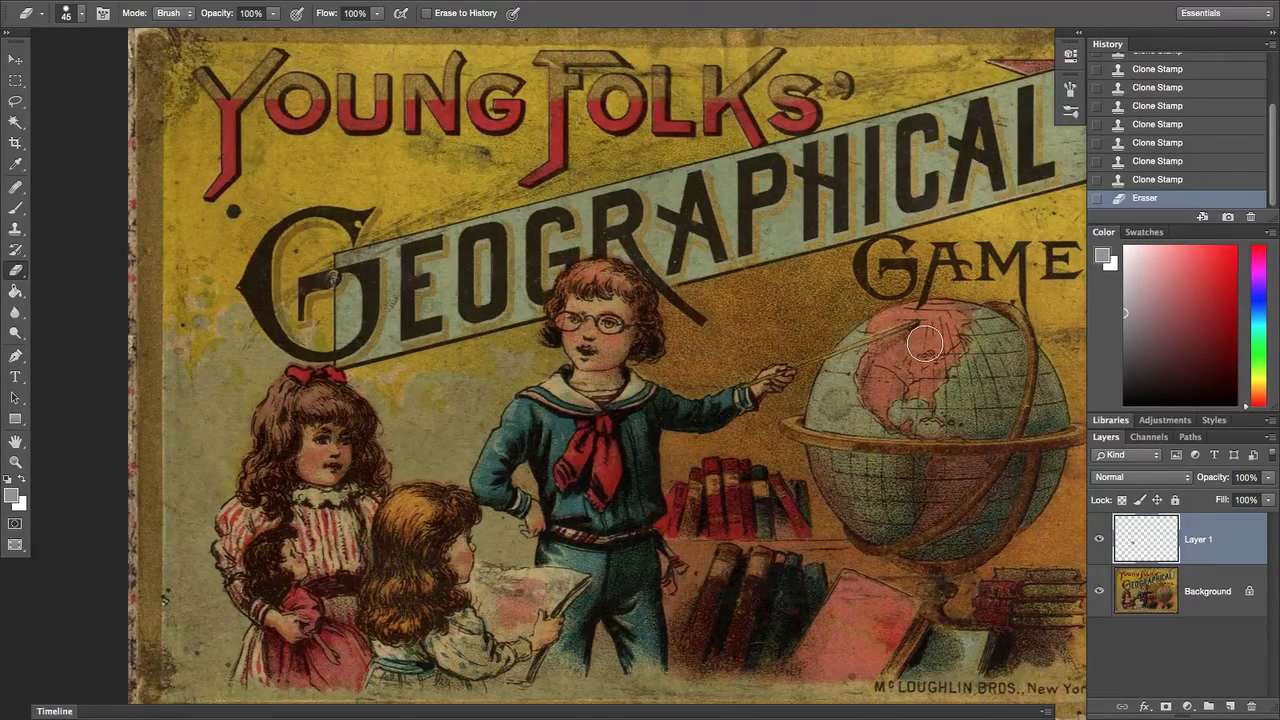
pyautogui.doubleClick(1204, 543)
pyautogui.click(1198, 553)
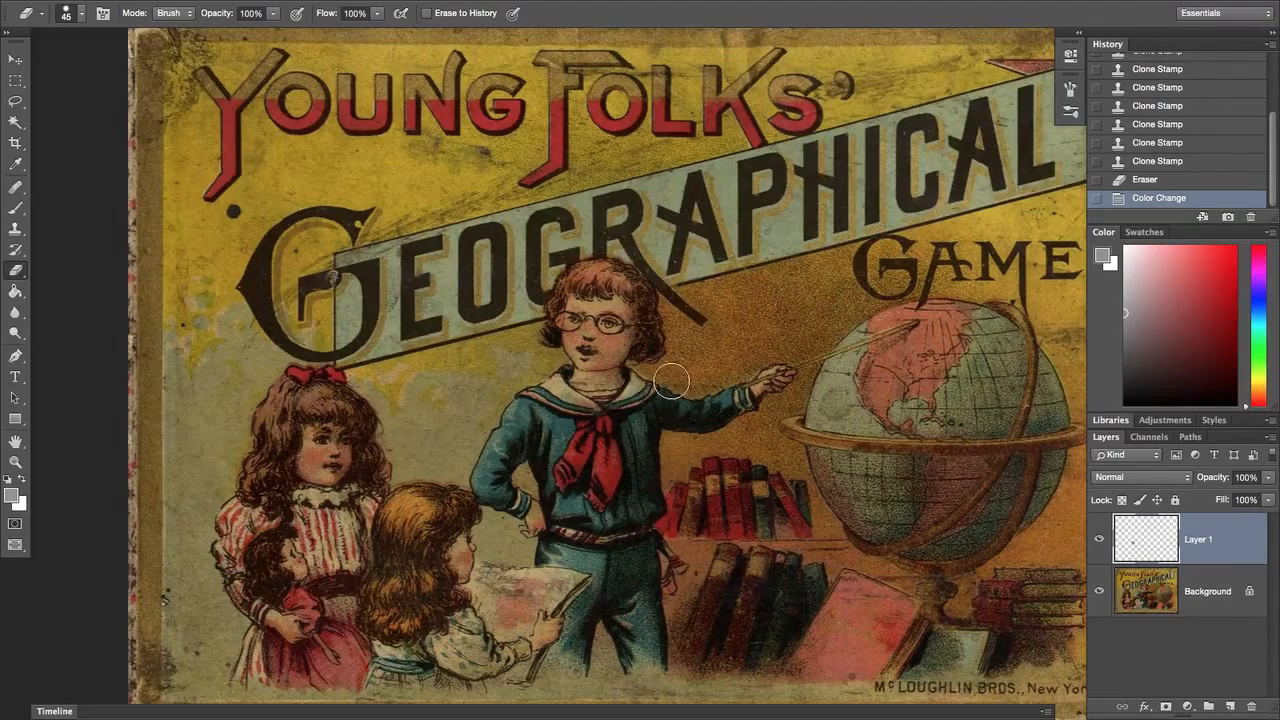
# Dab the Eraser over the boy's glasses on Layer 1 and close the game cover image without saving.
pyautogui.click(566, 313)
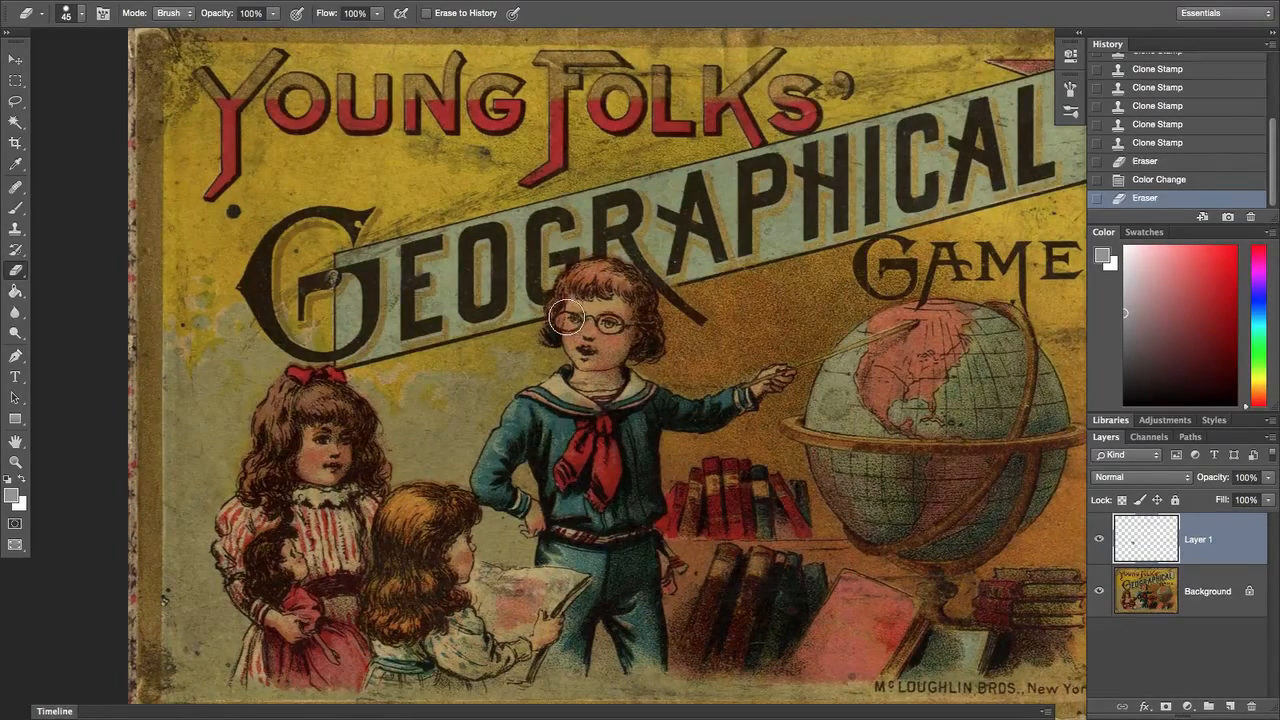
pyautogui.click(562, 314)
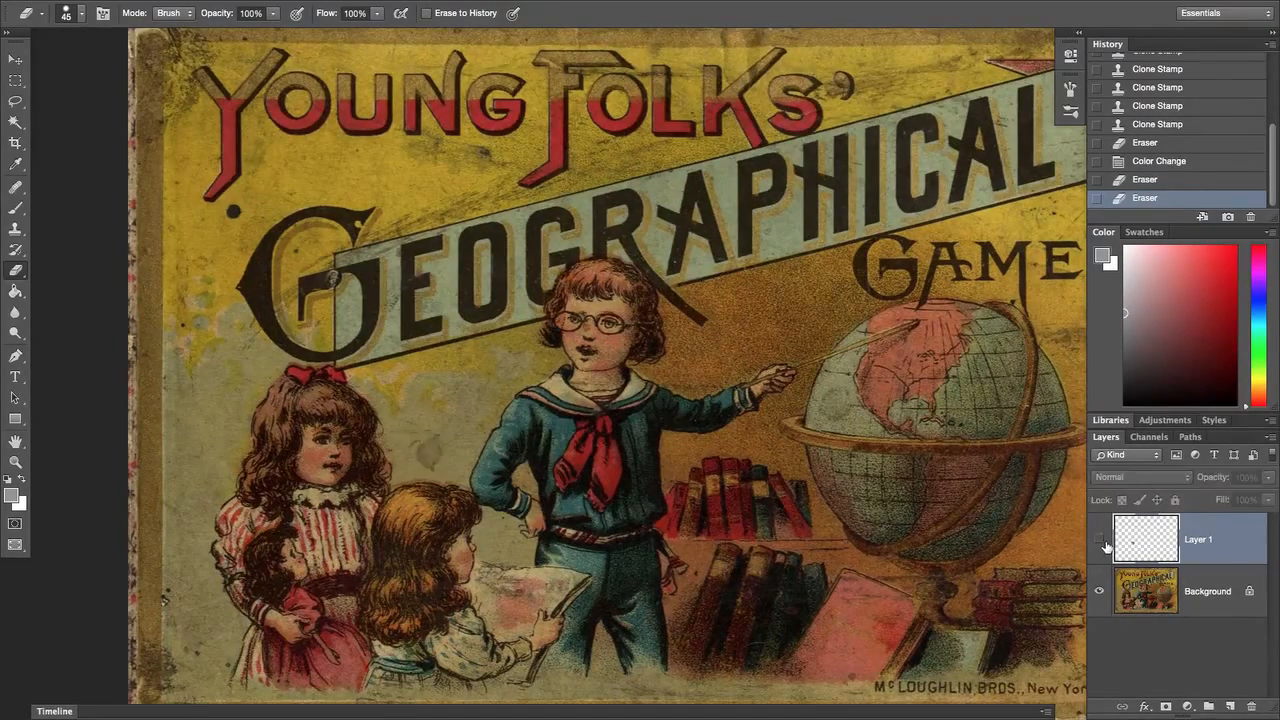
pyautogui.press('super+w')
pyautogui.click(596, 257)
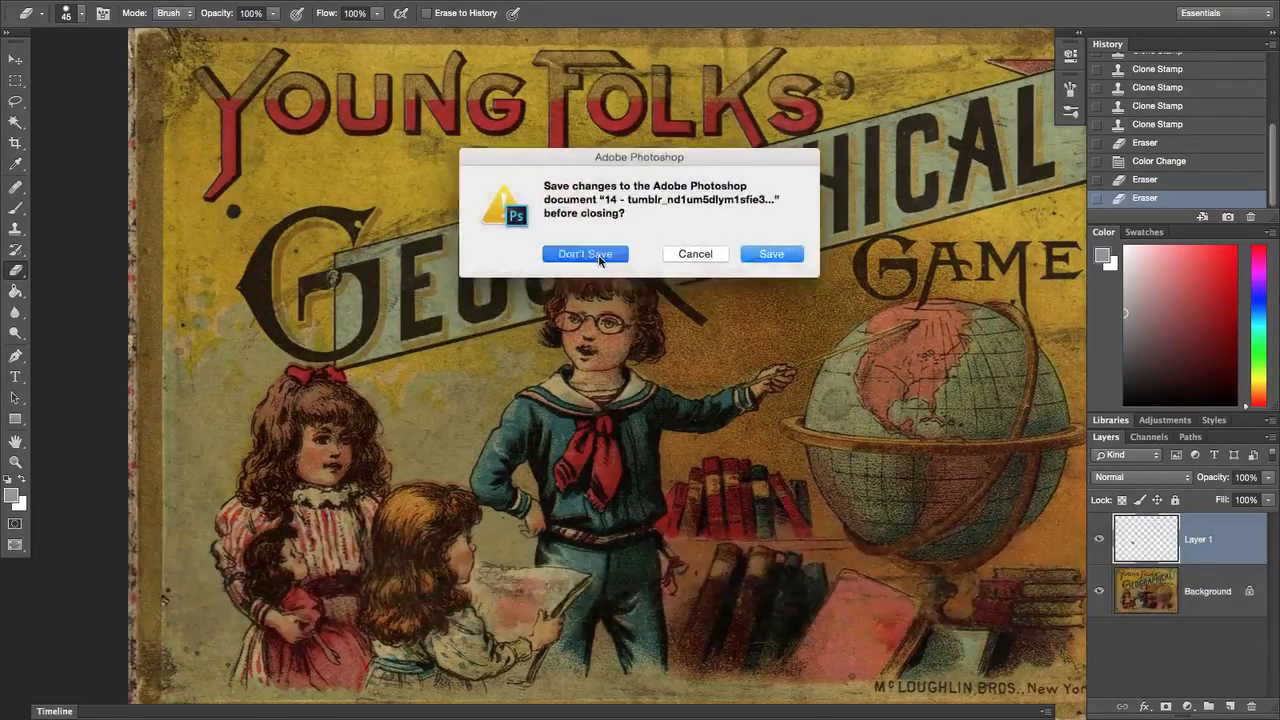